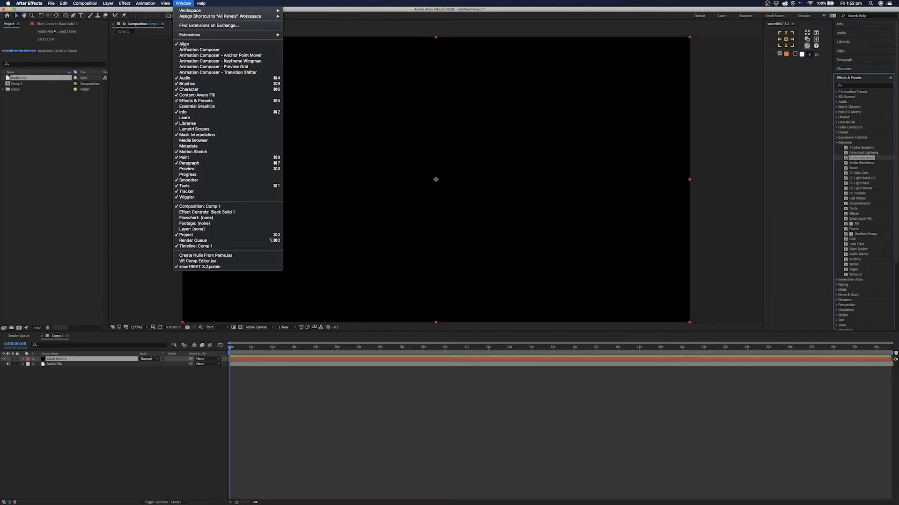
# - Apply the Audio Spectrum effect to the Black Solid 1 layer and move the current time to 0:00:02:21
pyautogui.click(178, 3)
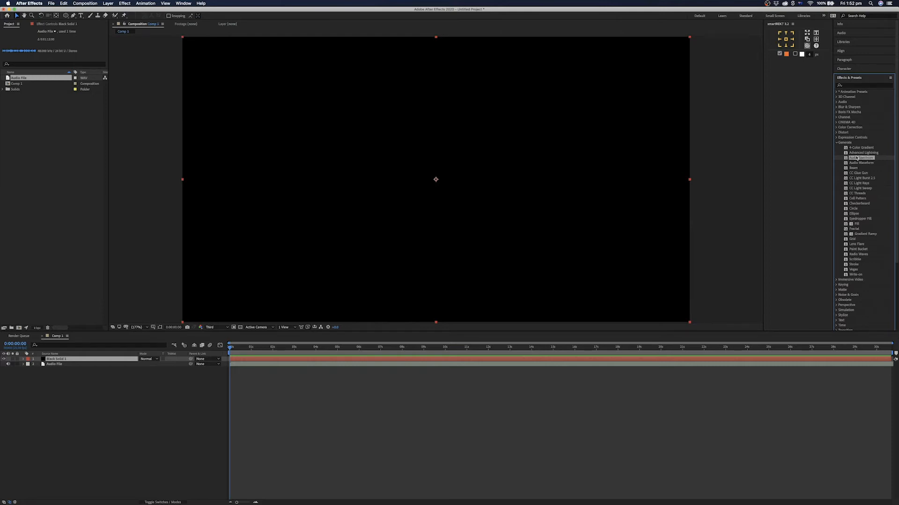
pyautogui.moveTo(845, 162); pyautogui.dragTo(60, 362)
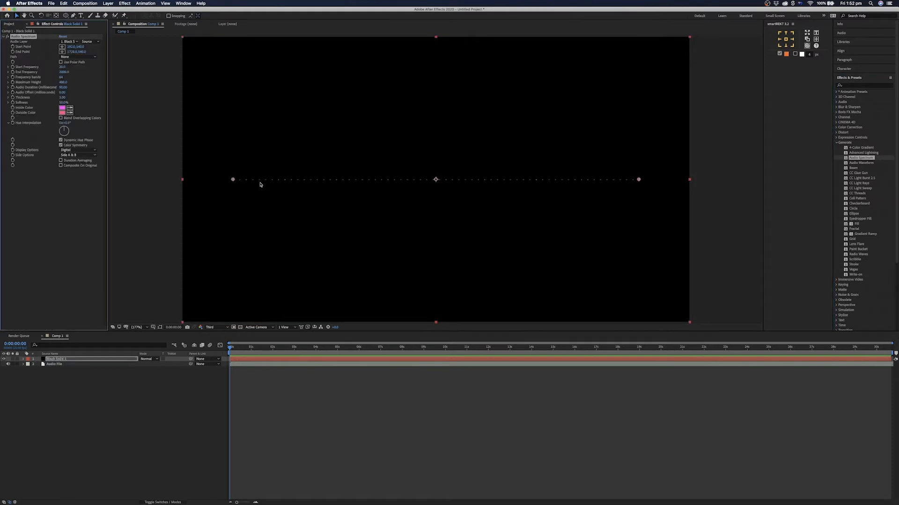
pyautogui.moveTo(230, 348); pyautogui.dragTo(291, 349)
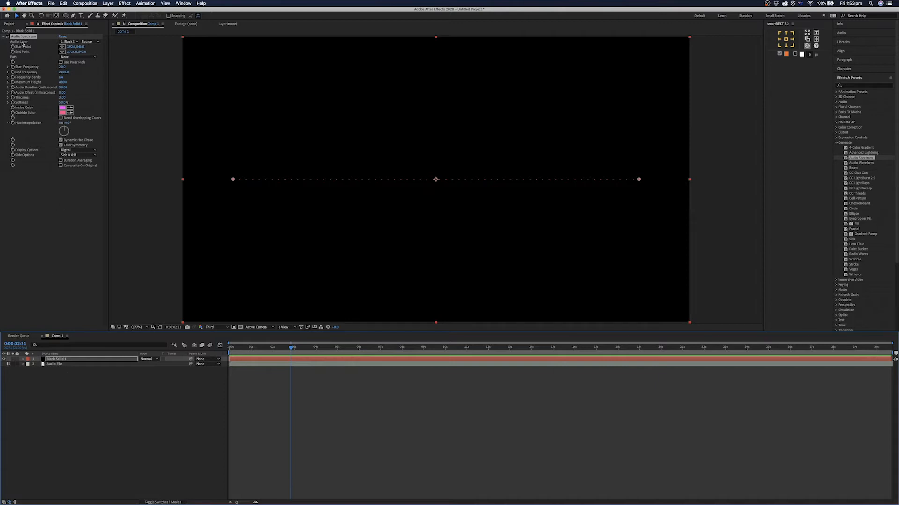
# - Set the Audio Spectrum's Audio Layer to Audio File and preview the animation from about two seconds
pyautogui.click(66, 41)
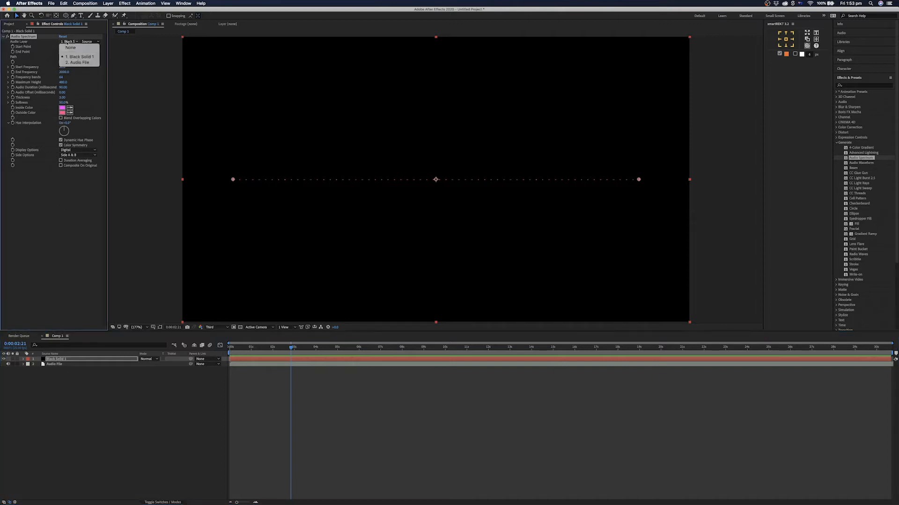
pyautogui.click(78, 64)
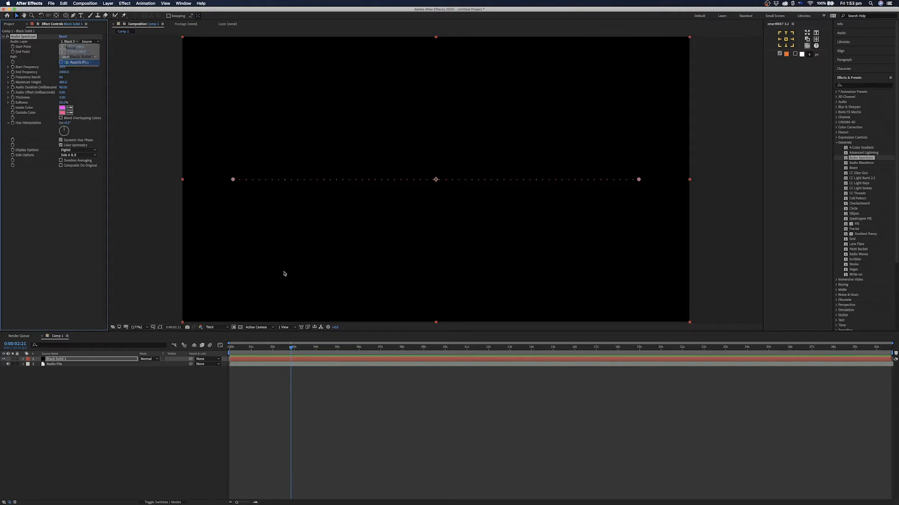
pyautogui.moveTo(292, 349)
pyautogui.mouseDown()
pyautogui.moveTo(325, 351)
pyautogui.moveTo(275, 351)
pyautogui.mouseUp()
pyautogui.press('space')
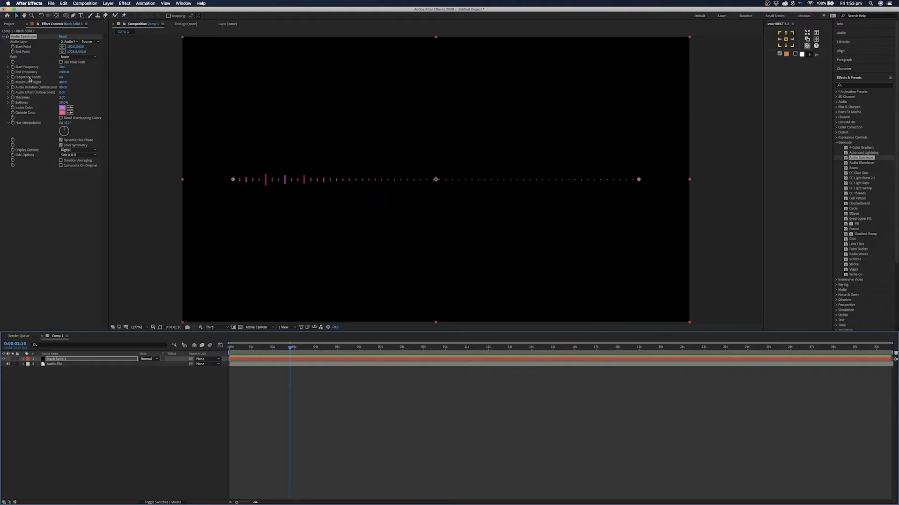
# - Widen the spectrum line by moving its Start Point to about 184, 542 and its End Point to about 1765, 540
pyautogui.click(26, 52)
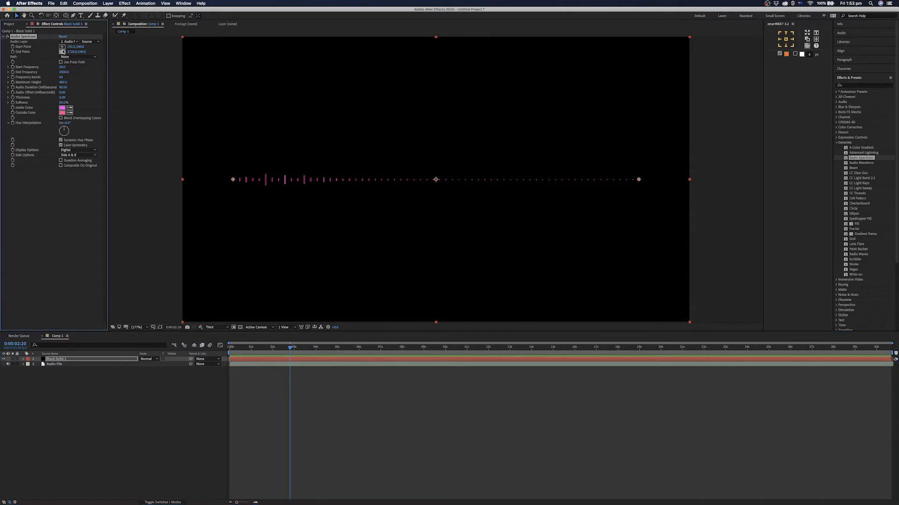
pyautogui.moveTo(69, 47)
pyautogui.mouseDown()
pyautogui.moveTo(79, 47)
pyautogui.moveTo(66, 46)
pyautogui.mouseUp()
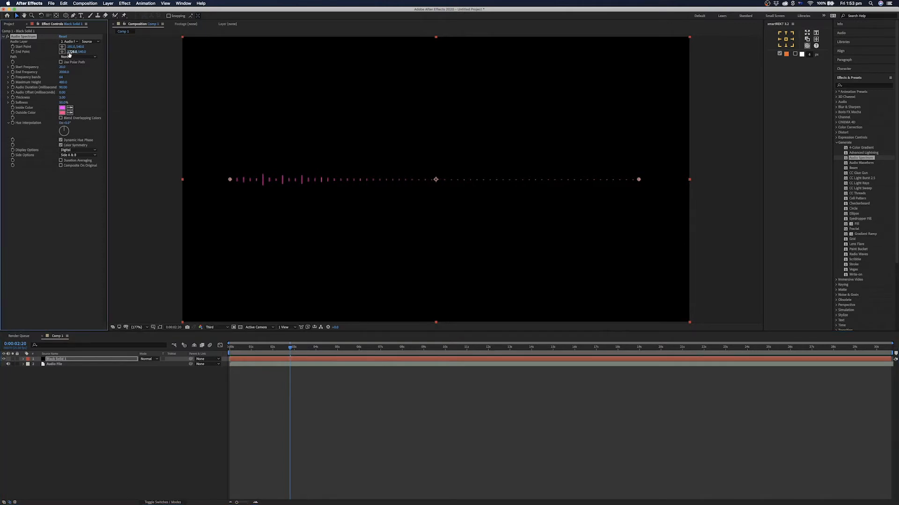
pyautogui.moveTo(228, 181); pyautogui.dragTo(230, 179)
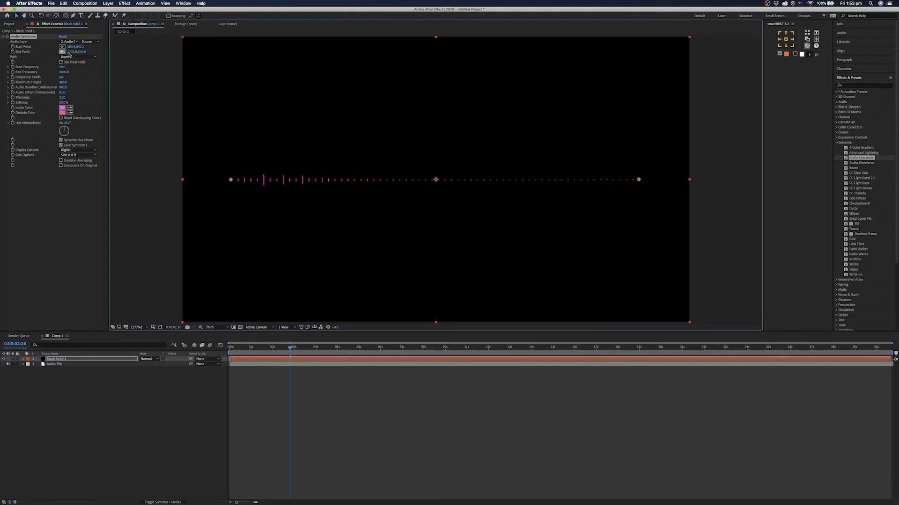
pyautogui.moveTo(70, 52); pyautogui.dragTo(84, 55)
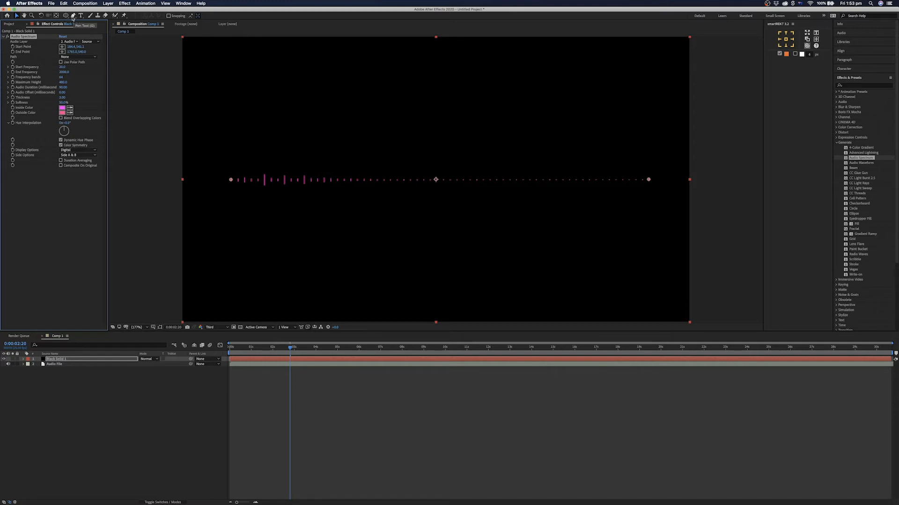
# - Draw an open, wavy mask path across the upper half of the black solid with the Pen tool
pyautogui.click(73, 16)
pyautogui.click(283, 161)
pyautogui.click(326, 108)
pyautogui.click(406, 92)
pyautogui.click(464, 140)
pyautogui.moveTo(498, 178); pyautogui.dragTo(557, 182)
pyautogui.click(591, 151)
pyautogui.moveTo(608, 107); pyautogui.dragTo(590, 140)
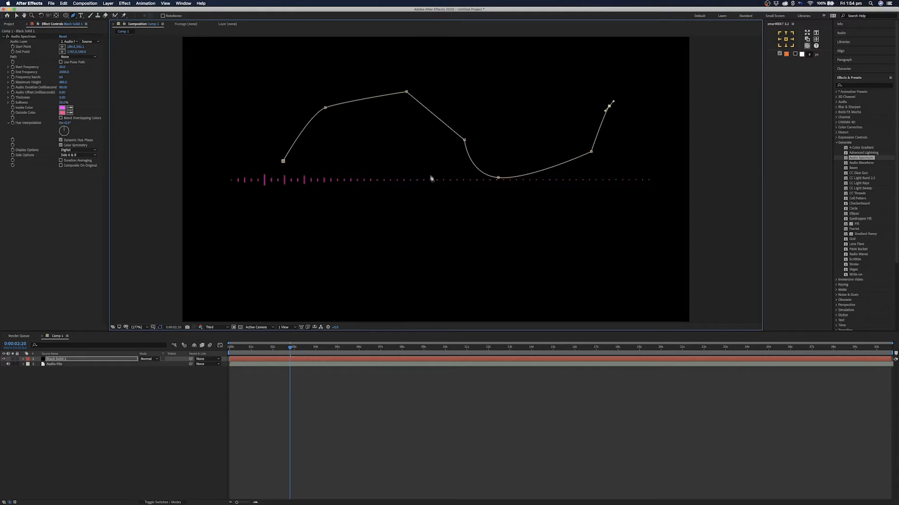
# - Try the wavy Mask 1 as the spectrum's Path, and delete that mask
pyautogui.click(67, 57)
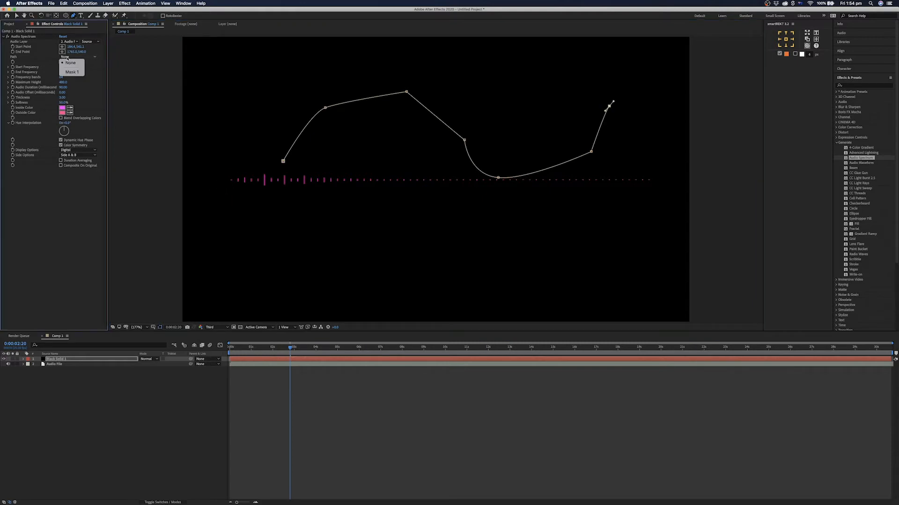
pyautogui.click(71, 72)
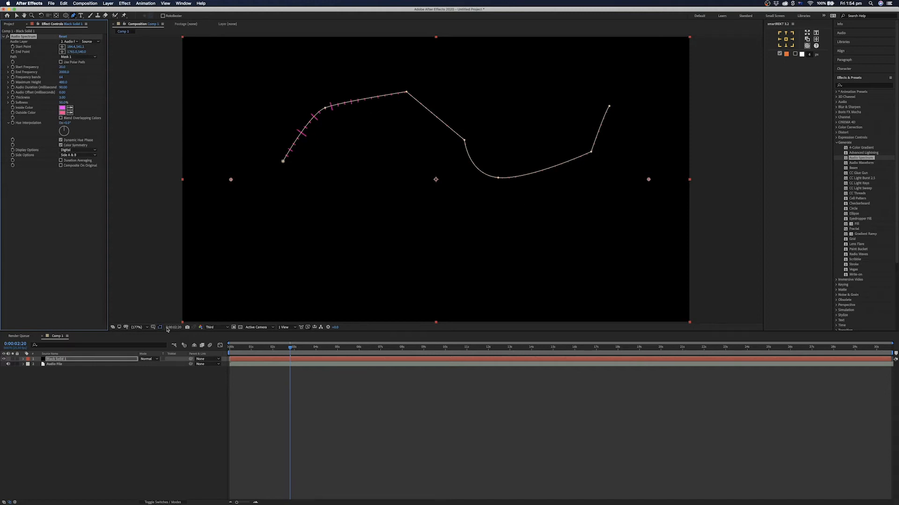
pyautogui.click(287, 203)
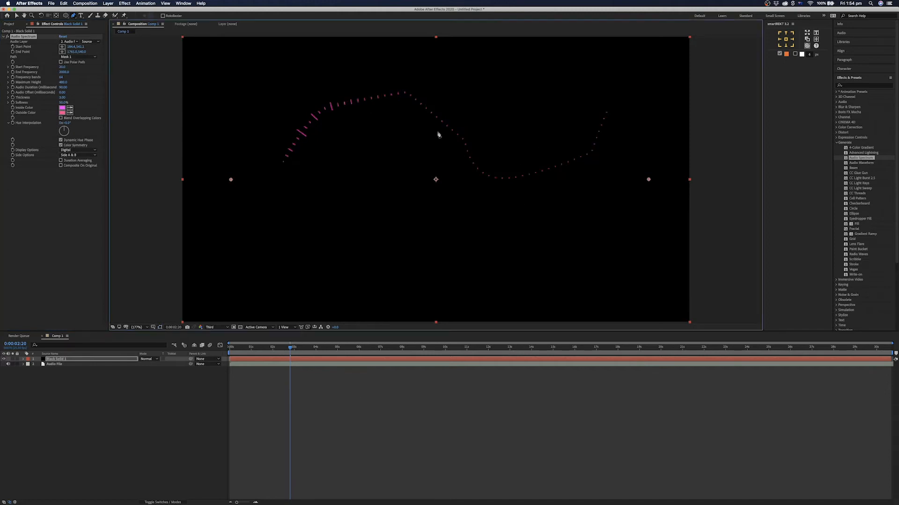
pyautogui.press('Delete')
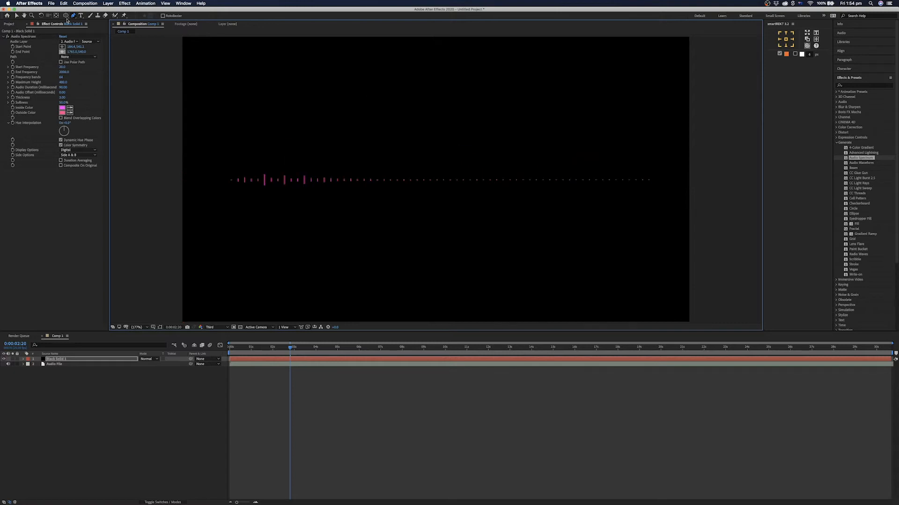
# - Draw a circular mask near the middle of the black solid with the Ellipse tool
pyautogui.click(66, 16)
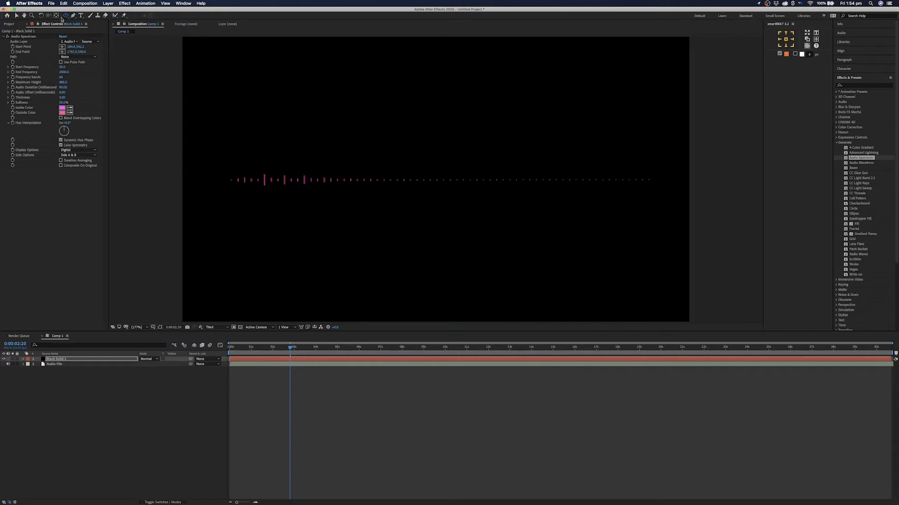
pyautogui.doubleClick(66, 17)
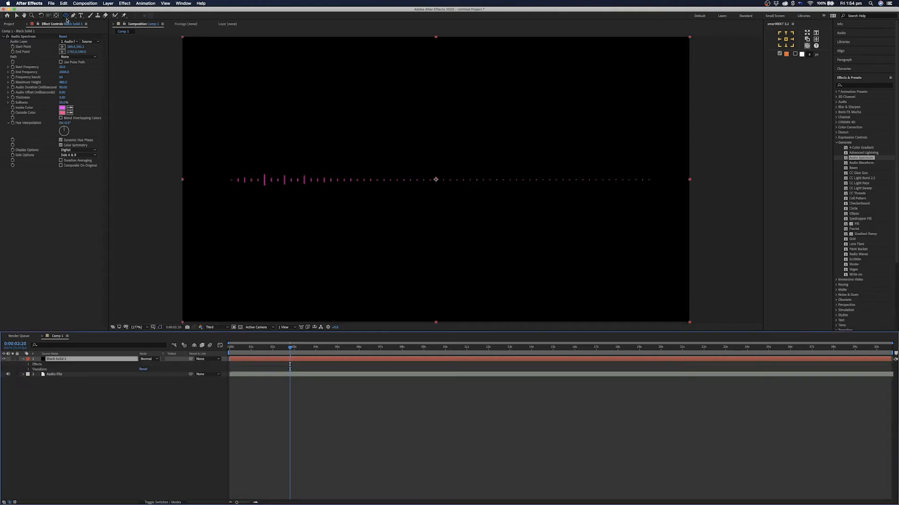
pyautogui.moveTo(353, 92); pyautogui.dragTo(541, 235)
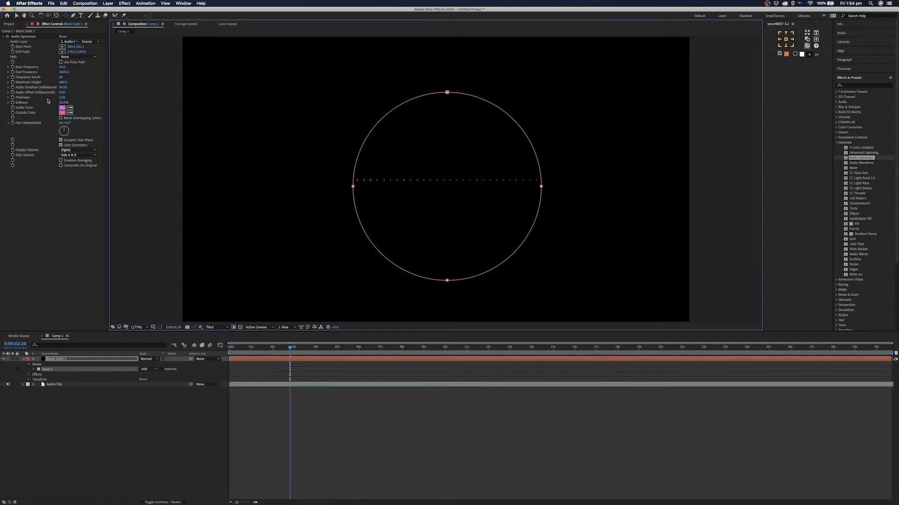
# - Try the circular Mask 1 as the spectrum's Path, and undo both the path assignment and the mask
pyautogui.click(78, 57)
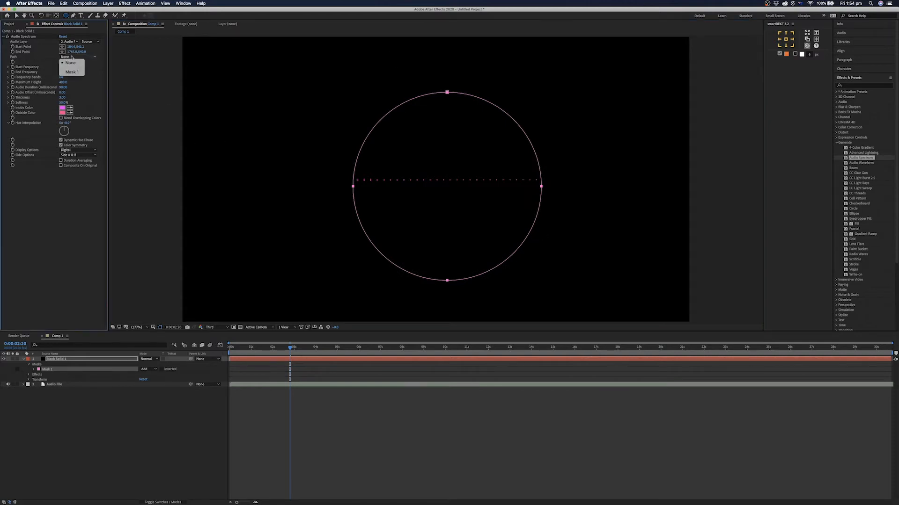
pyautogui.click(73, 66)
pyautogui.click(325, 419)
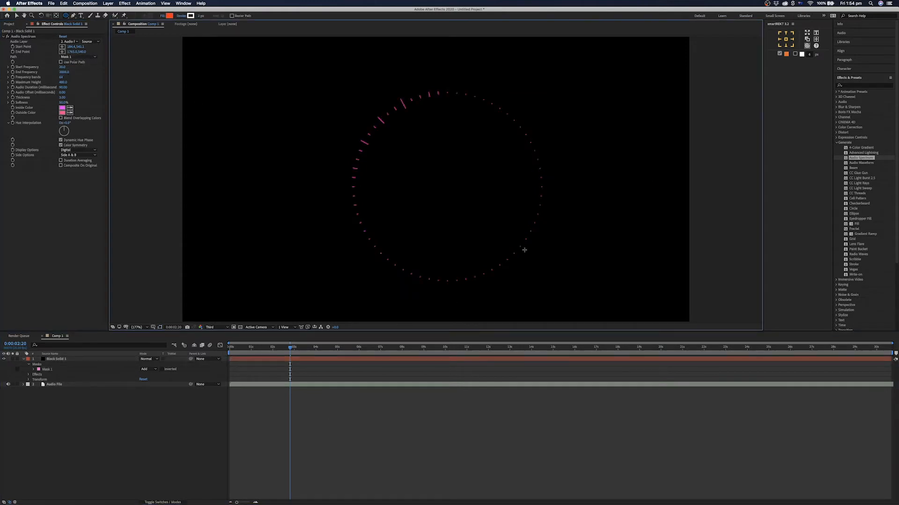
pyautogui.press('super+z')
pyautogui.press('super+z')
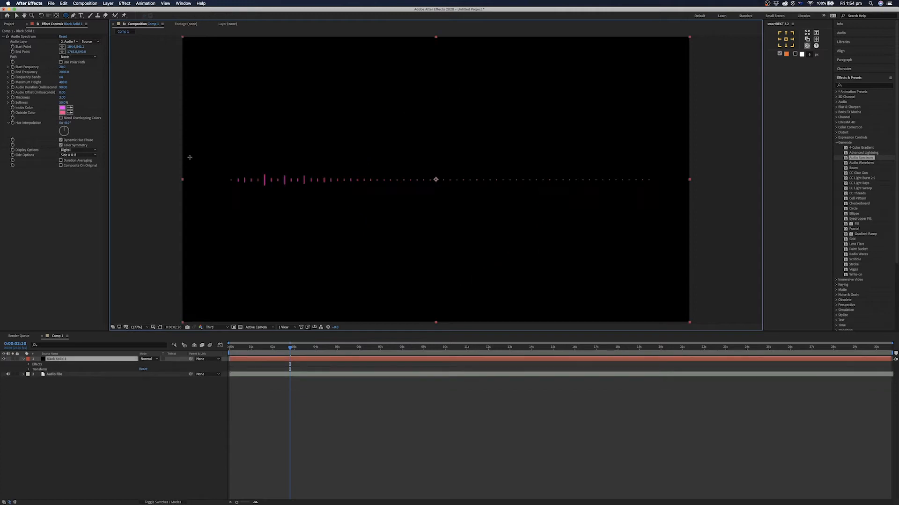
# - Preview the spectrum from 0:00:02:20 to examine how the bars respond with the current start and end frequencies
pyautogui.click(35, 68)
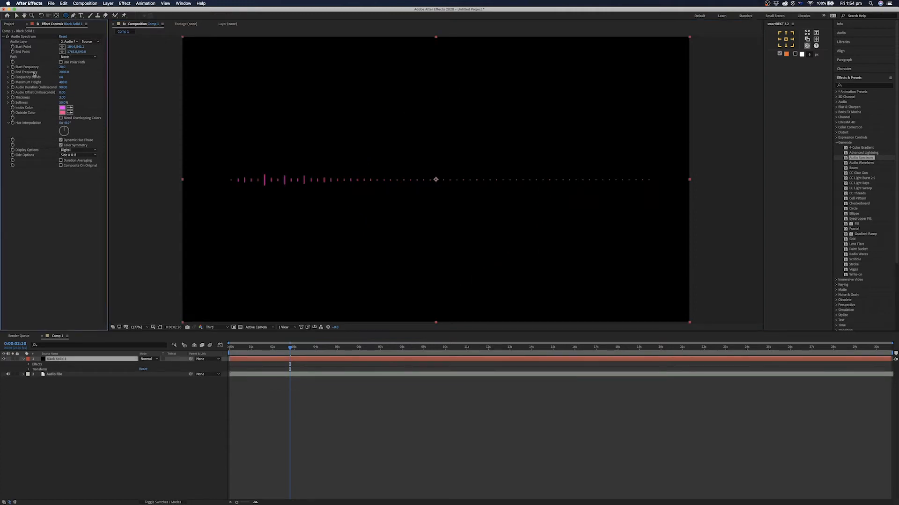
pyautogui.click(63, 73)
pyautogui.press('Return')
pyautogui.click(255, 386)
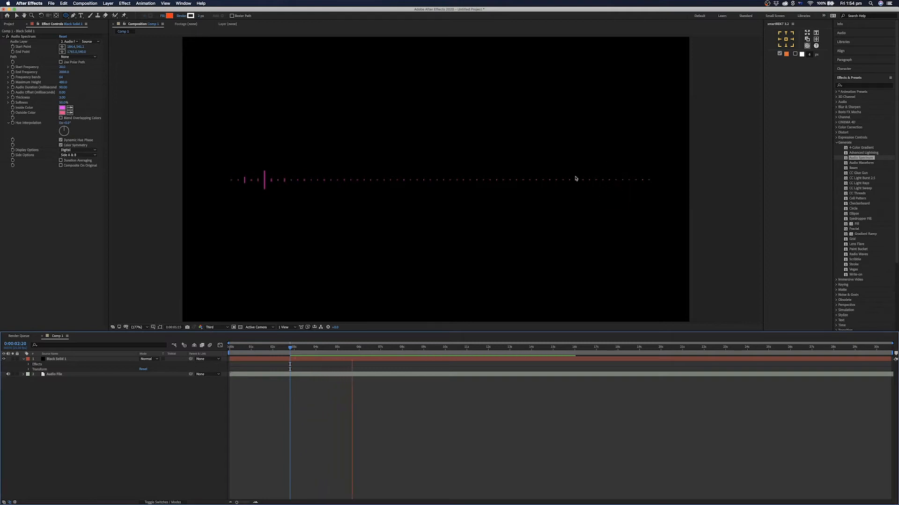
pyautogui.press('space')
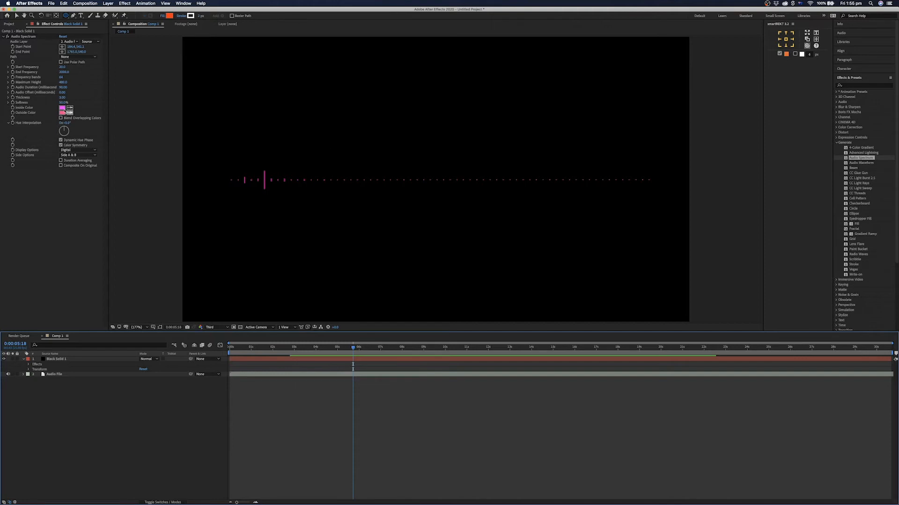
# - Try a much lower End Frequency for the spectrum and play back the result
pyautogui.moveTo(66, 72); pyautogui.dragTo(63, 72)
pyautogui.press('space')
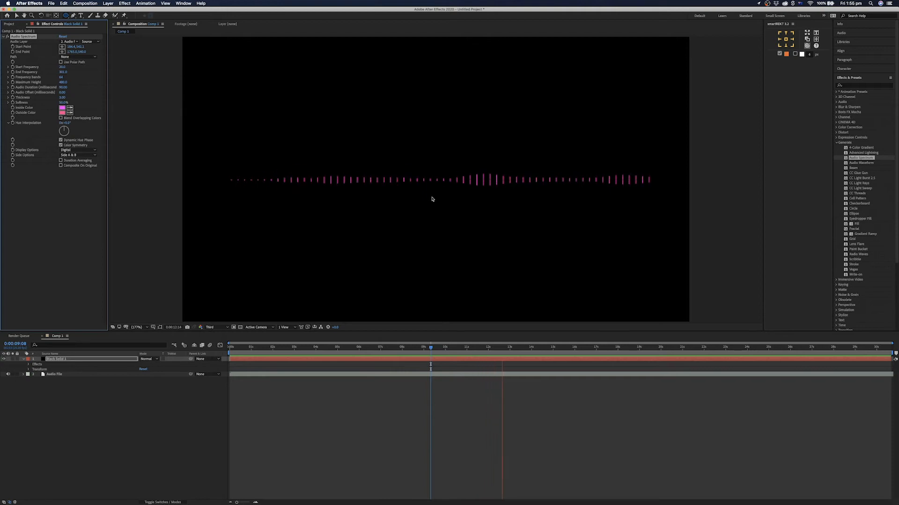
pyautogui.press('space')
pyautogui.press('space')
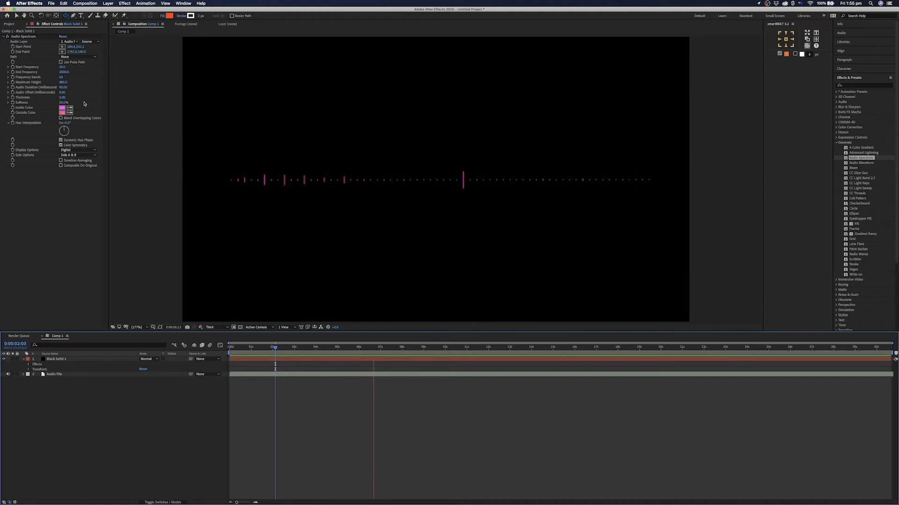
# - Lower the spectrum's End Frequency to about 601 and preview the animation
pyautogui.moveTo(61, 72); pyautogui.dragTo(53, 74)
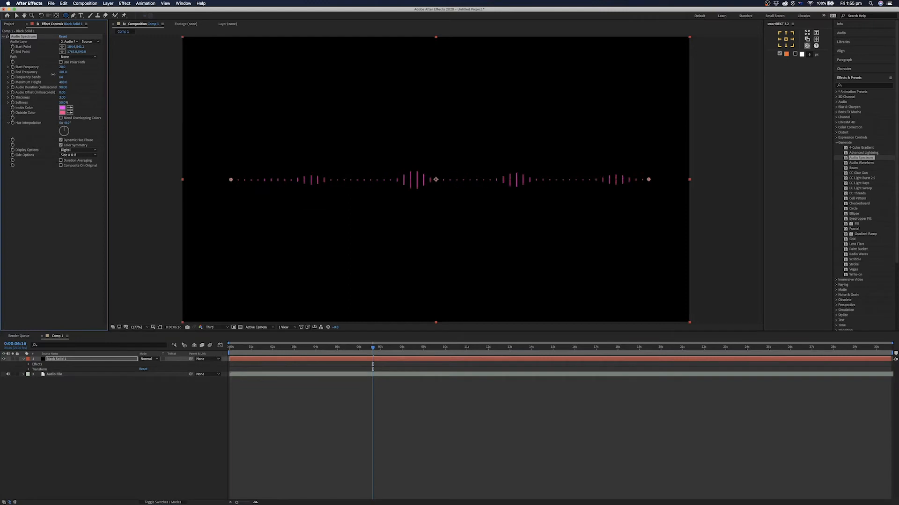
pyautogui.press('space')
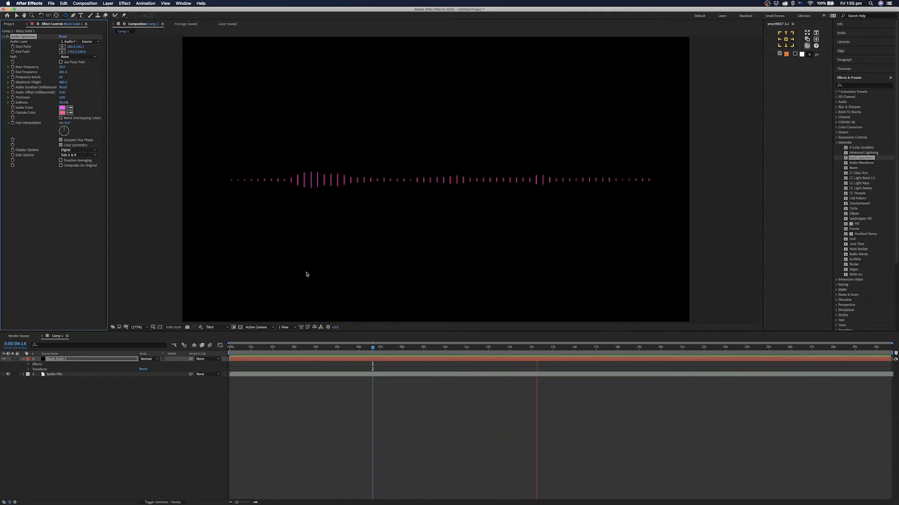
pyautogui.press('space')
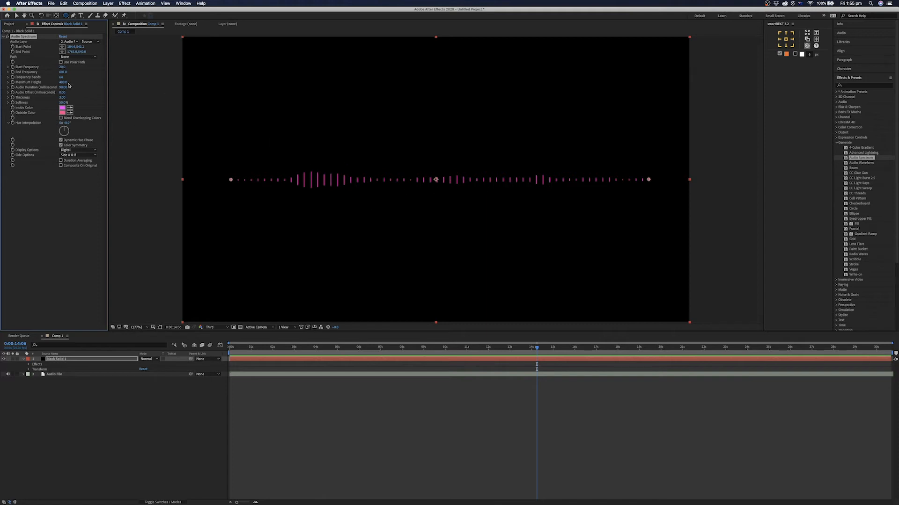
# - Raise the Frequency Bands in stages to about 4000 so the bars merge into a solid waveform, previewing the result
pyautogui.moveTo(61, 78); pyautogui.dragTo(87, 80)
pyautogui.press('space')
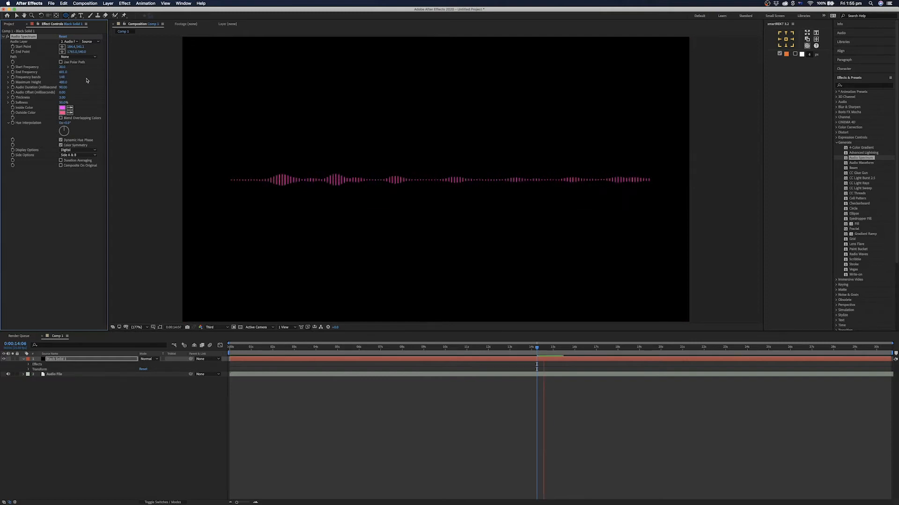
pyautogui.click(63, 78)
pyautogui.click(83, 79)
pyautogui.moveTo(63, 78); pyautogui.dragTo(547, 70)
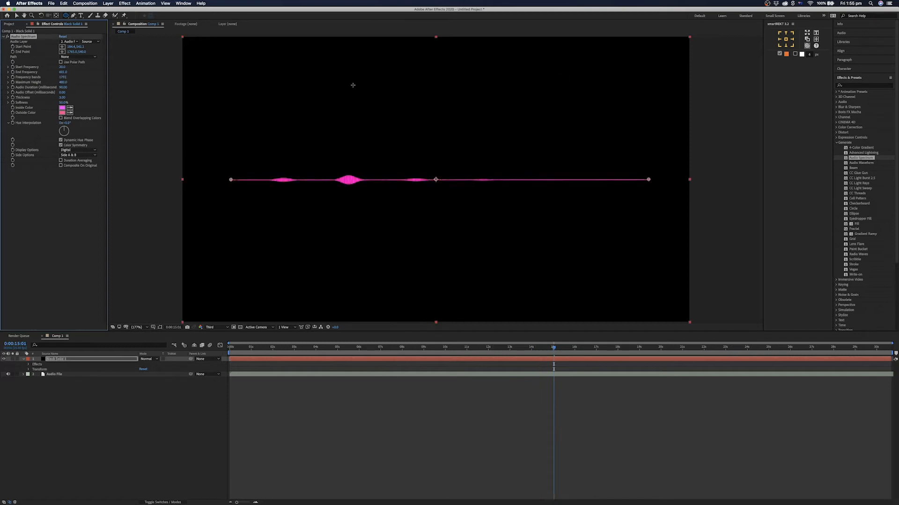
pyautogui.moveTo(61, 78); pyautogui.dragTo(73, 78)
pyautogui.moveTo(169, 76); pyautogui.dragTo(639, 48)
pyautogui.press('space')
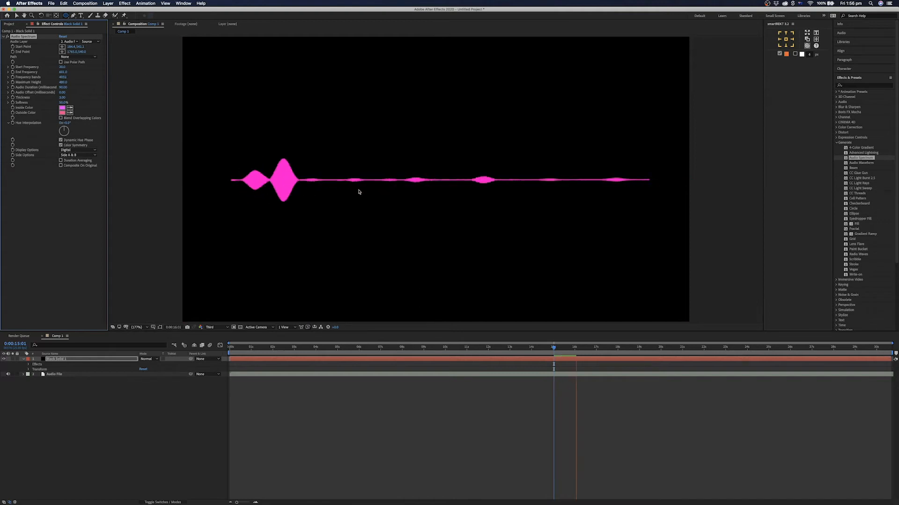
pyautogui.press('space')
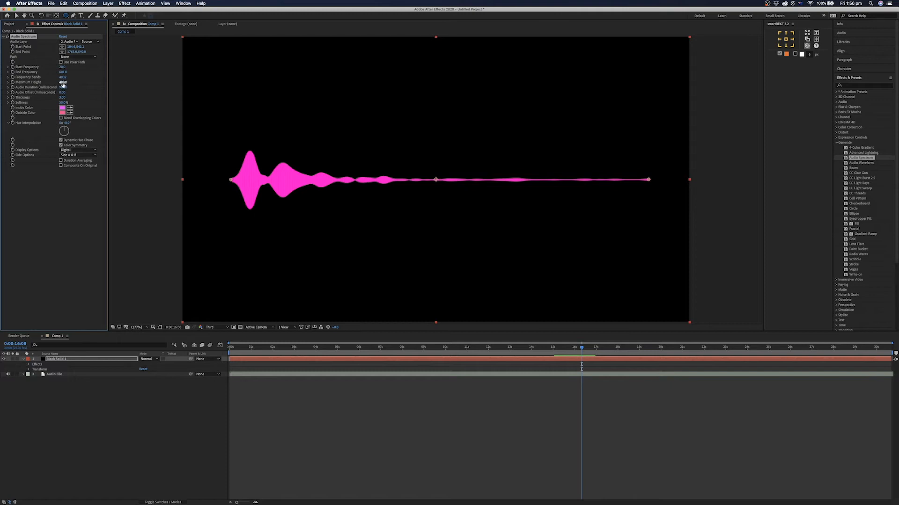
# - Greatly increase the spectrum's Maximum Height and preview the taller waveform from about two seconds
pyautogui.click(270, 358)
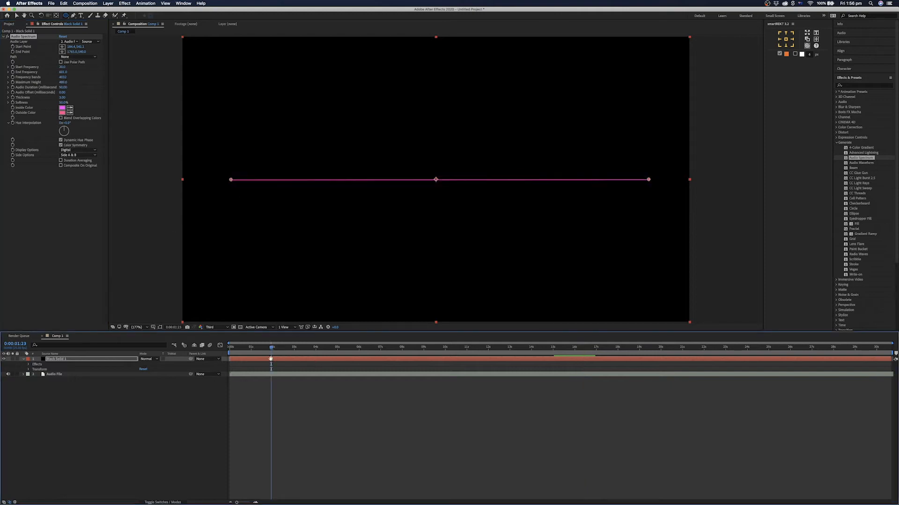
pyautogui.press('space')
pyautogui.moveTo(63, 82); pyautogui.dragTo(232, 84)
pyautogui.press('space')
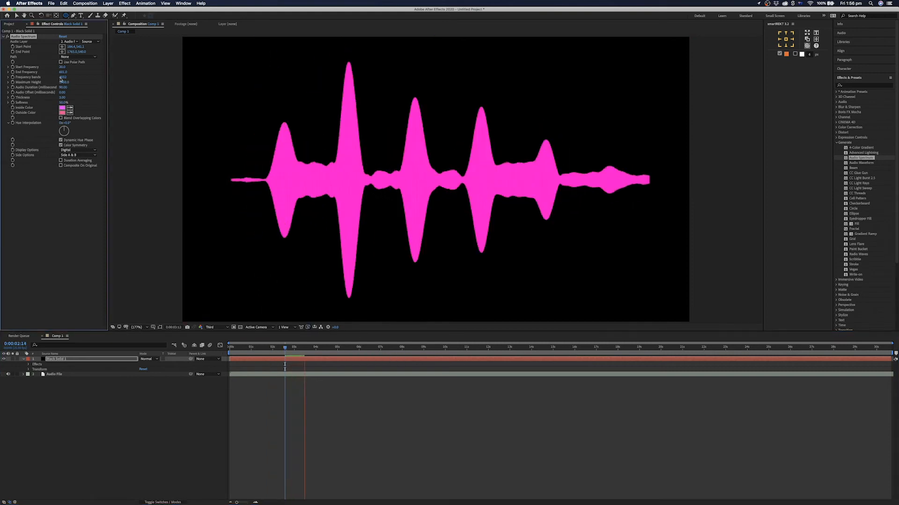
# - Reduce the spectrum's Maximum Height to about 3400 with a preview, and set Frequency Bands to 64 for separate bars
pyautogui.press('space')
pyautogui.moveTo(64, 82); pyautogui.dragTo(1, 92)
pyautogui.press('space')
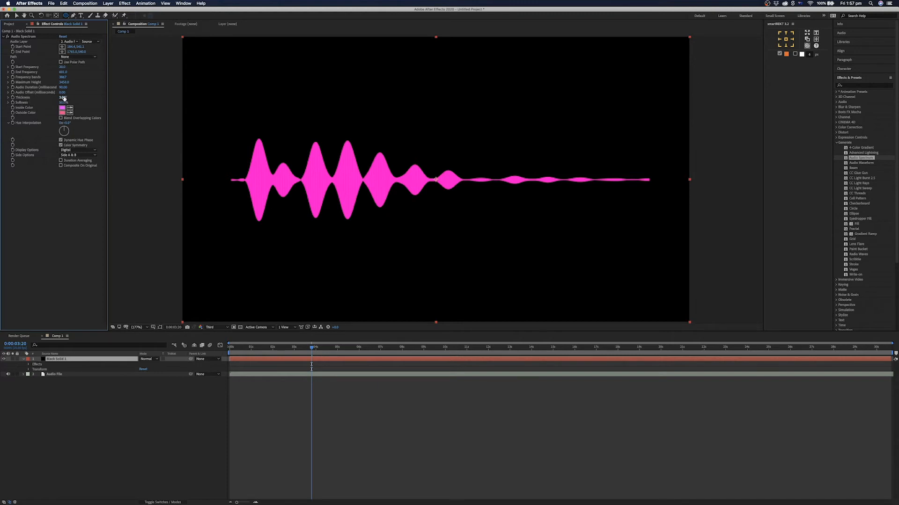
pyautogui.click(62, 77)
pyautogui.press('Return')
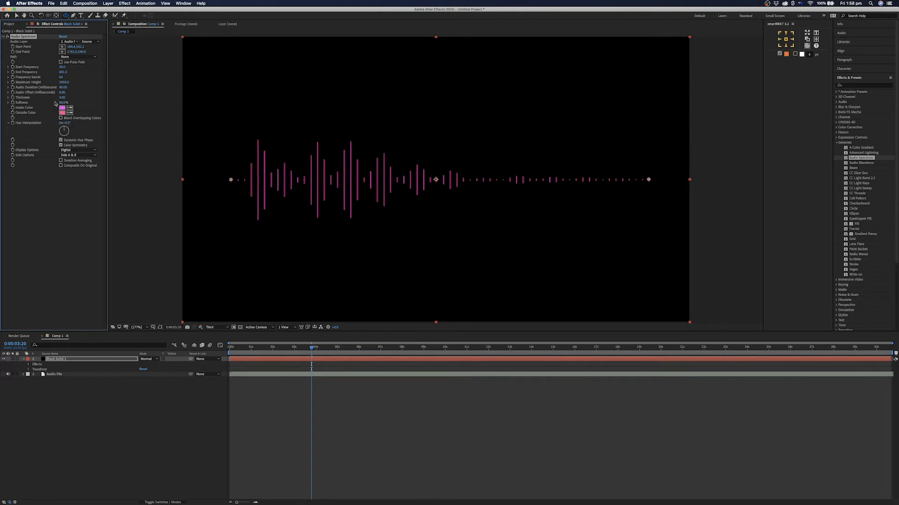
# - Adjust the bars' Thickness to about 15 and lower Softness to about 2% for thick, crisp-edged bars
pyautogui.moveTo(61, 98); pyautogui.dragTo(107, 129)
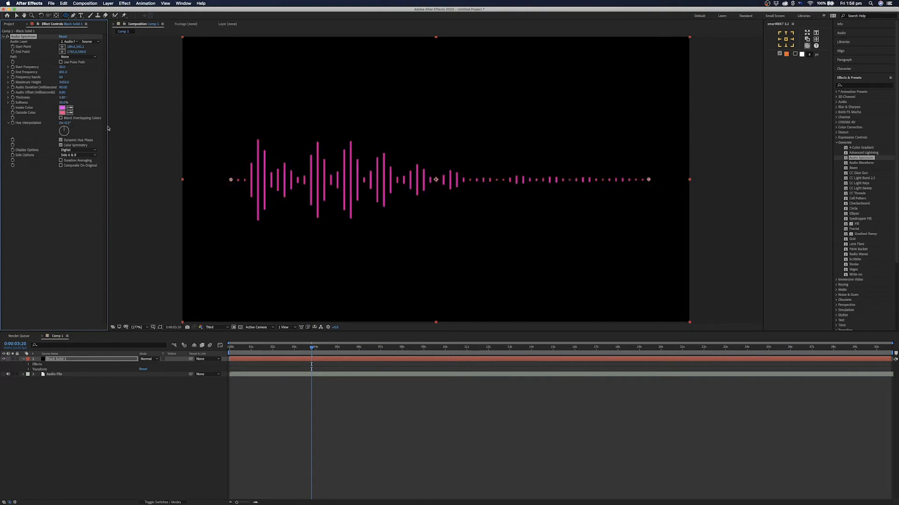
pyautogui.moveTo(62, 99); pyautogui.dragTo(65, 98)
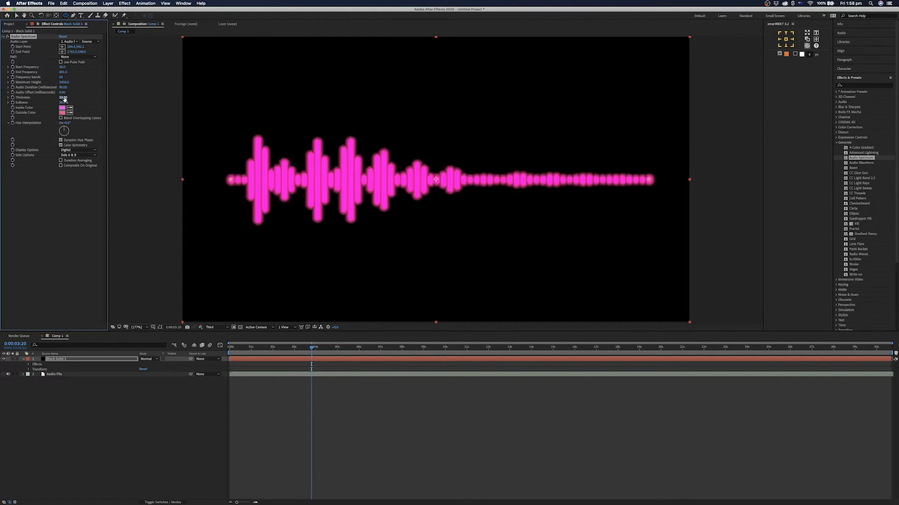
pyautogui.moveTo(62, 97); pyautogui.dragTo(2, 108)
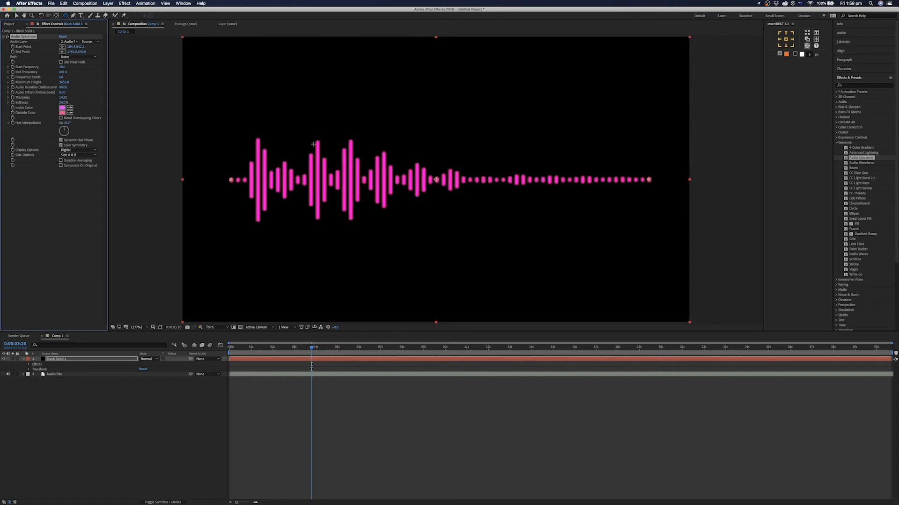
pyautogui.moveTo(62, 102); pyautogui.dragTo(1, 102)
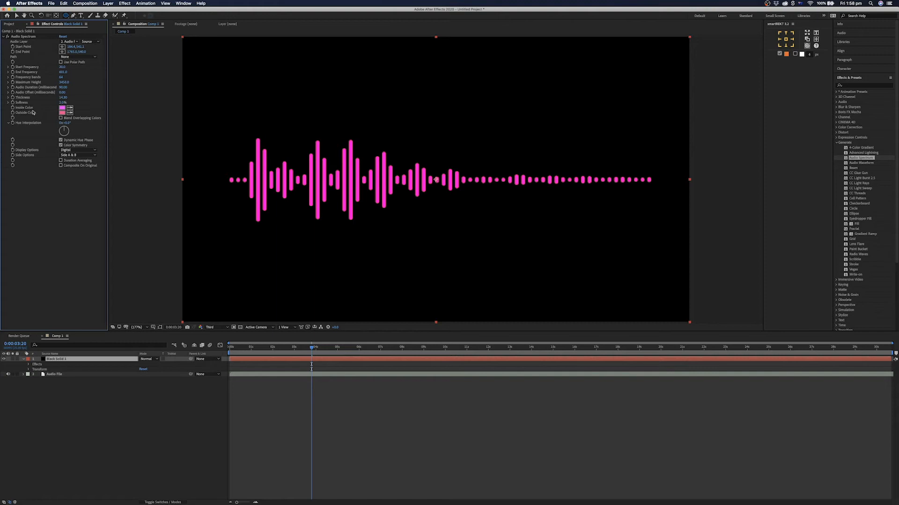
# - Change the Audio Spectrum's Inside Color to a saturated blue
pyautogui.click(60, 108)
pyautogui.click(74, 73)
pyautogui.click(89, 81)
pyautogui.moveTo(79, 70)
pyautogui.mouseDown()
pyautogui.moveTo(81, 84)
pyautogui.moveTo(81, 60)
pyautogui.mouseUp()
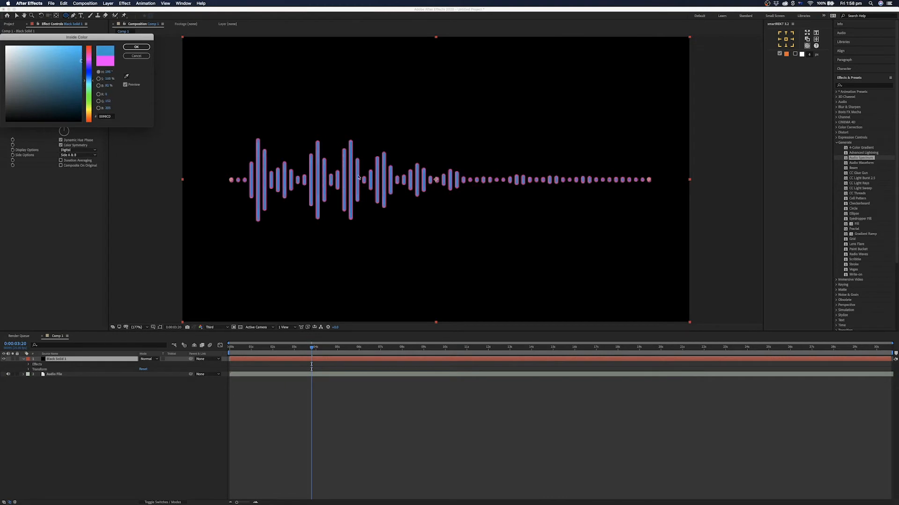
pyautogui.click(136, 47)
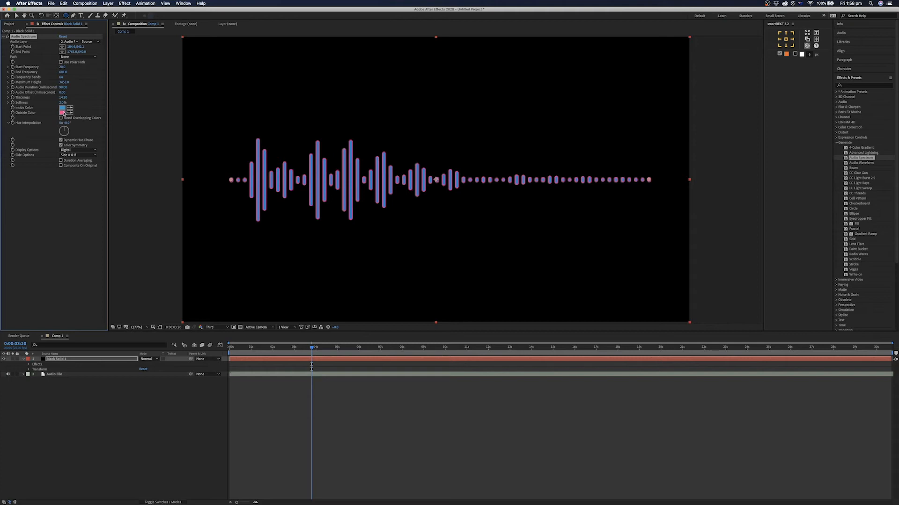
# - Change the Audio Spectrum's Outside Color to near-black
pyautogui.click(64, 113)
pyautogui.click(61, 77)
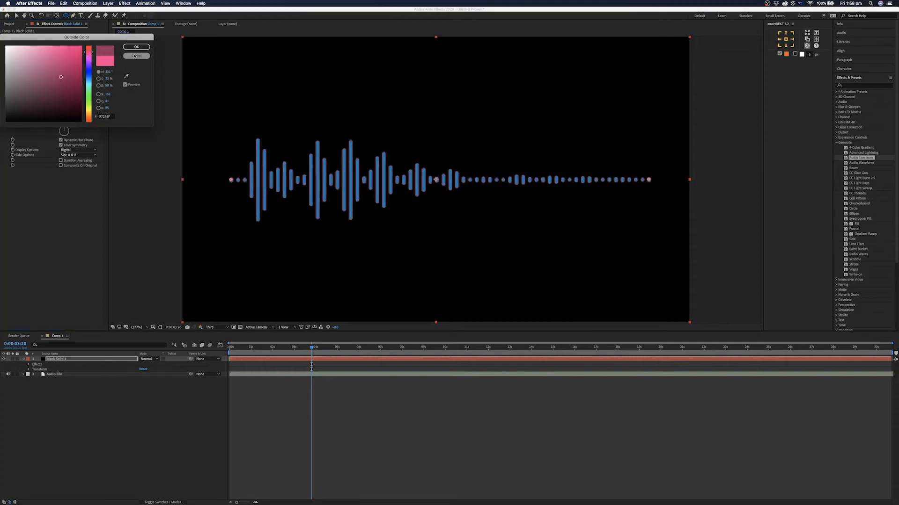
pyautogui.moveTo(61, 77); pyautogui.dragTo(6, 118)
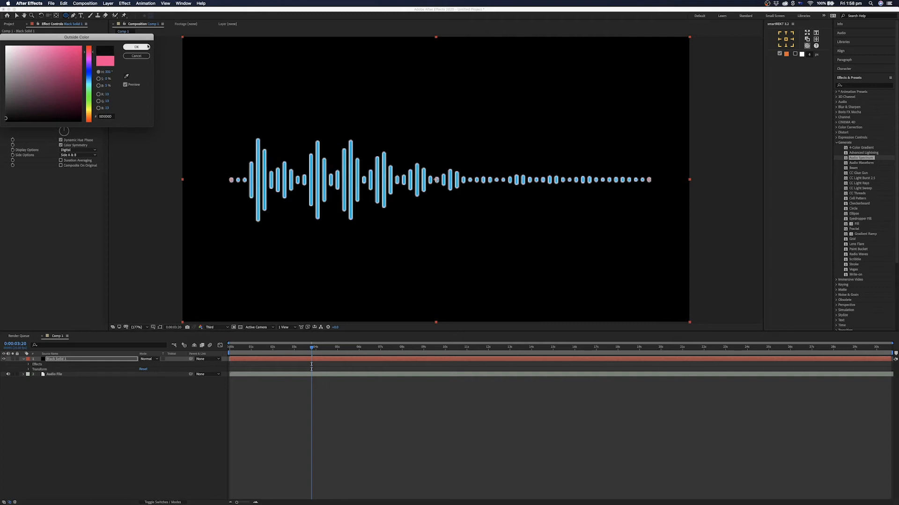
pyautogui.click(136, 47)
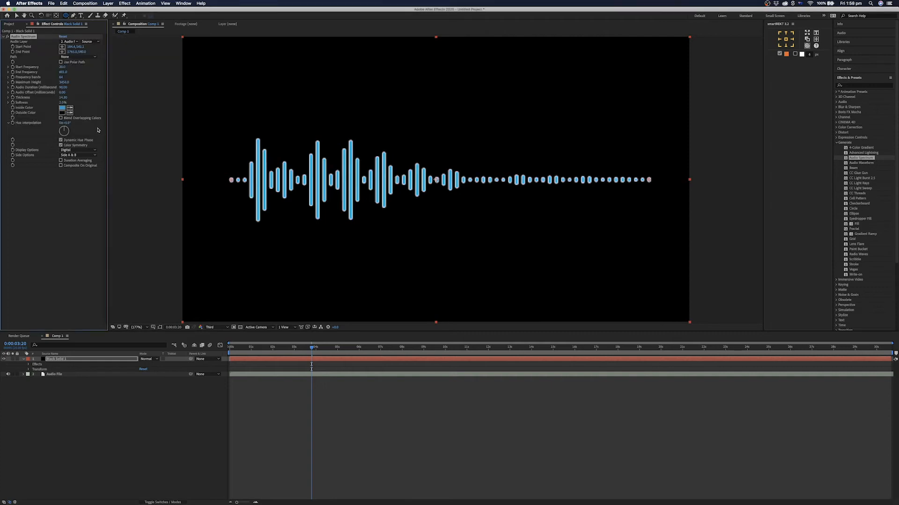
# - Try shifting the spectrum's Hue Interpolation angle
pyautogui.moveTo(65, 123); pyautogui.dragTo(365, 148)
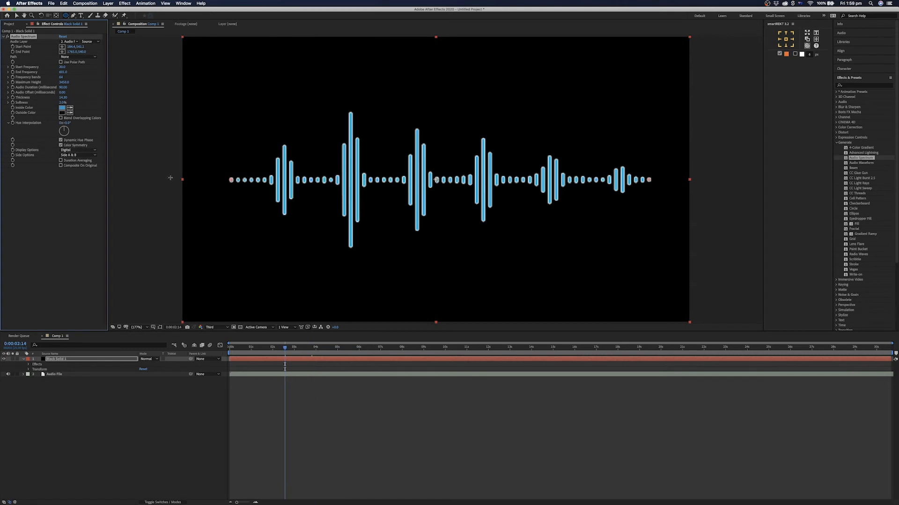
# - Try the other spectrum Display Options, including Analog dots, then return to Digital and preview the animation
pyautogui.click(74, 150)
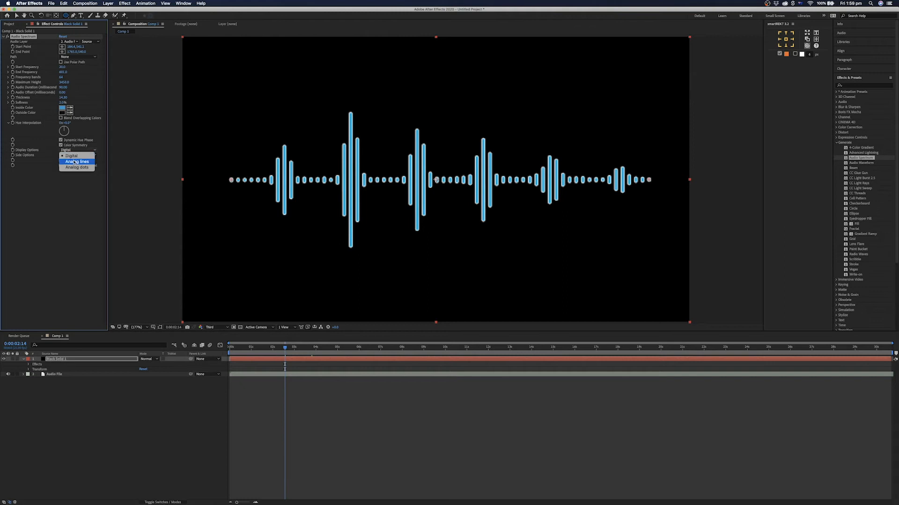
pyautogui.click(75, 157)
pyautogui.click(62, 150)
pyautogui.click(72, 168)
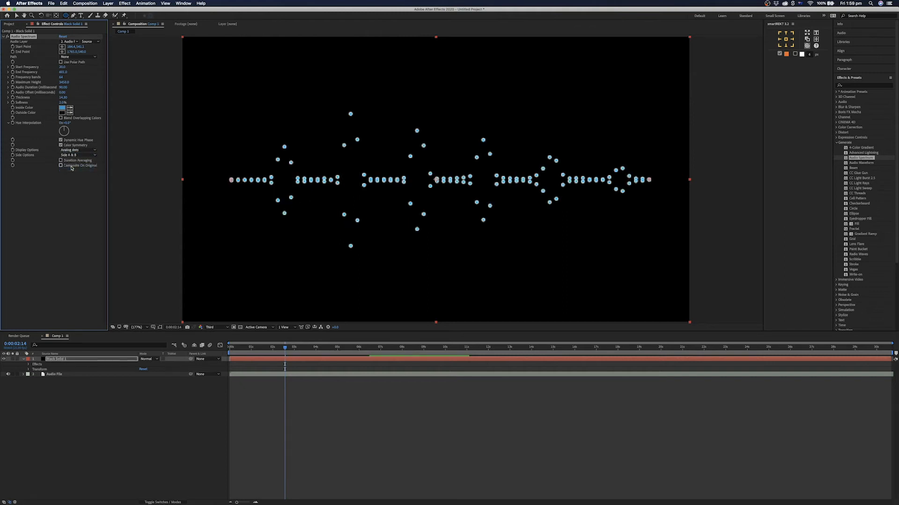
pyautogui.press('space')
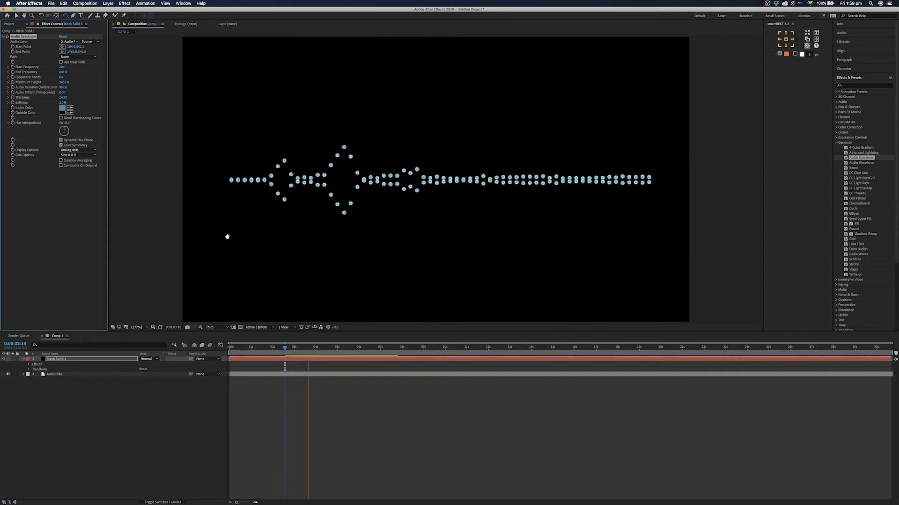
pyautogui.click(75, 150)
pyautogui.click(71, 155)
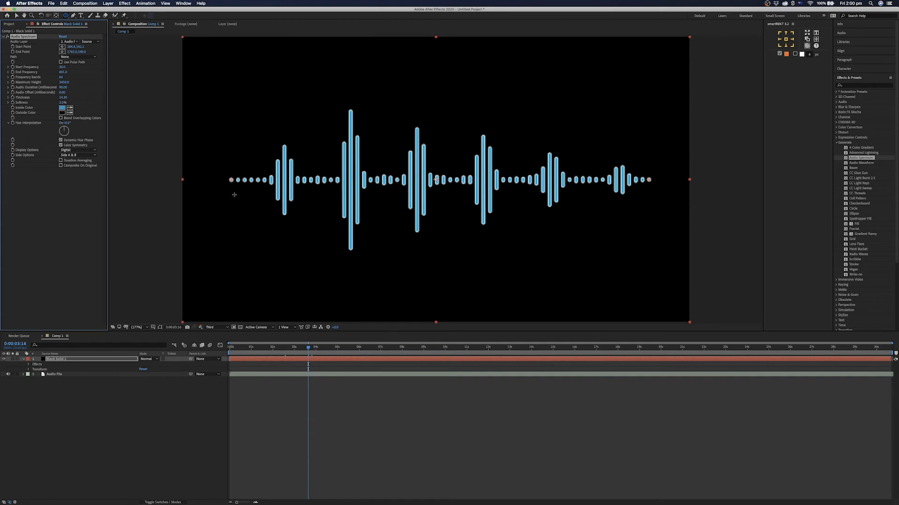
pyautogui.click(307, 391)
pyautogui.press('space')
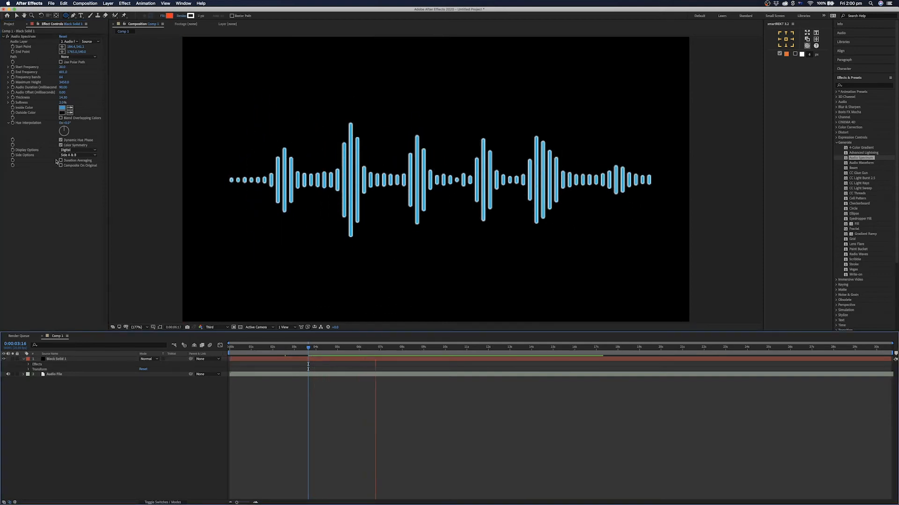
# - Try the spectrum's Side A option with a preview, then Side B, and restore Side A & B
pyautogui.click(77, 155)
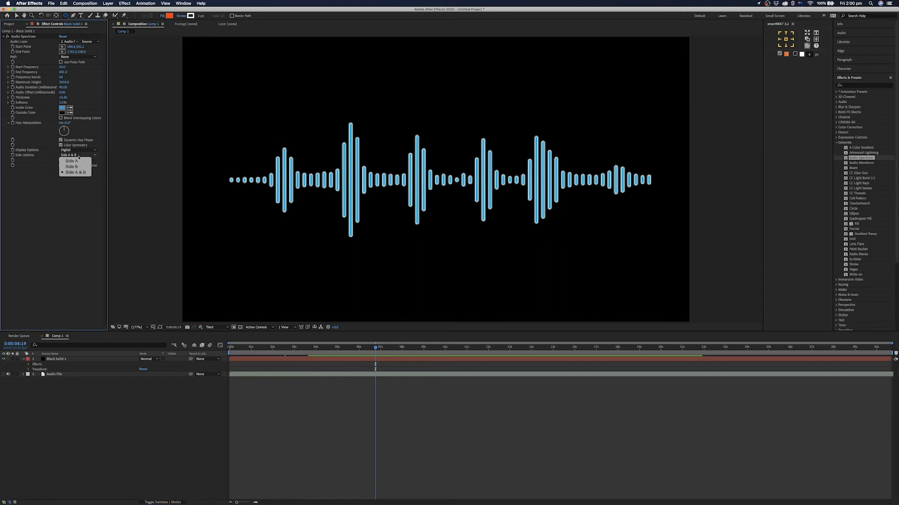
pyautogui.press('Return')
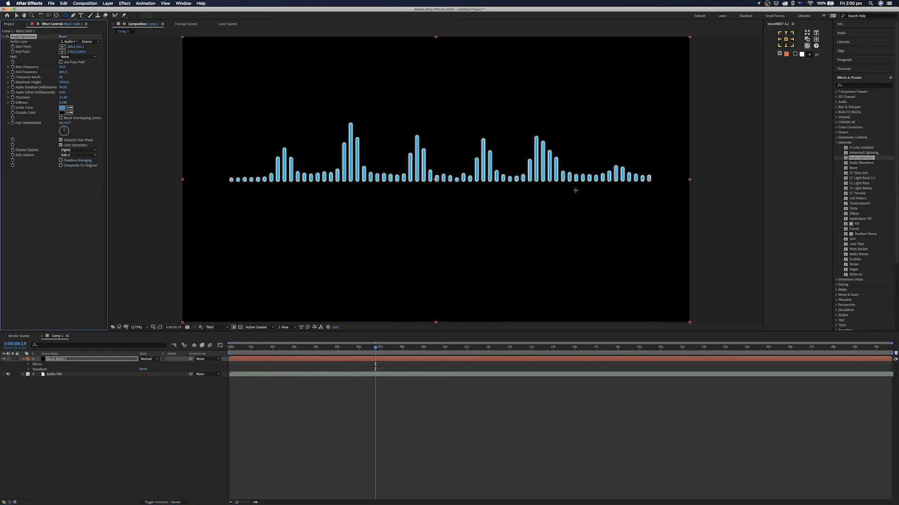
pyautogui.press('space')
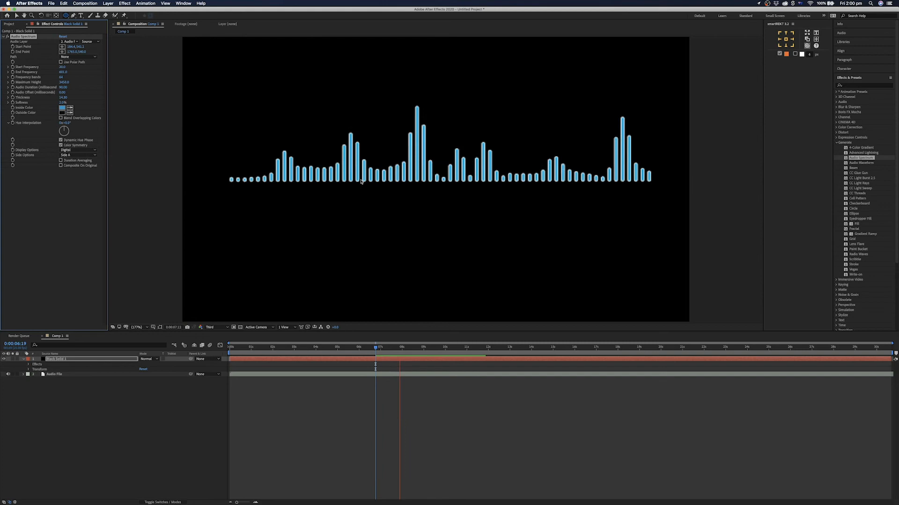
pyautogui.press('space')
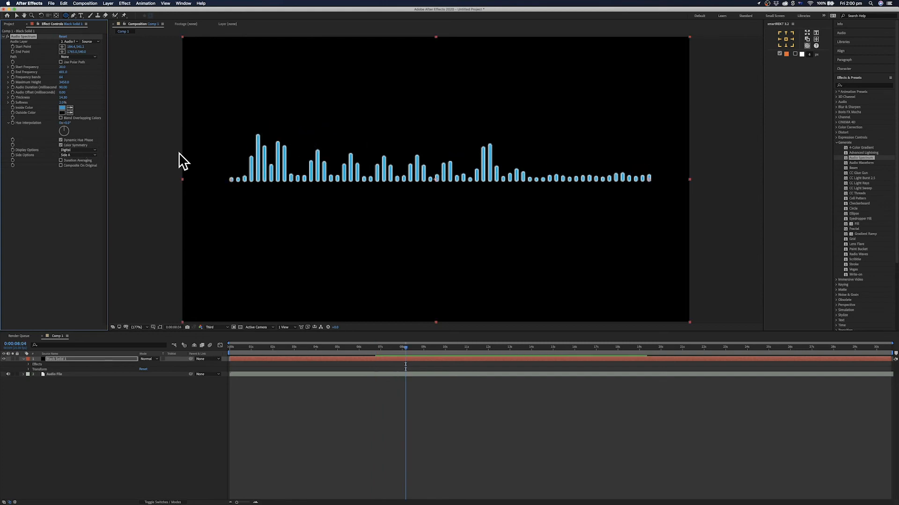
pyautogui.click(75, 154)
pyautogui.click(73, 167)
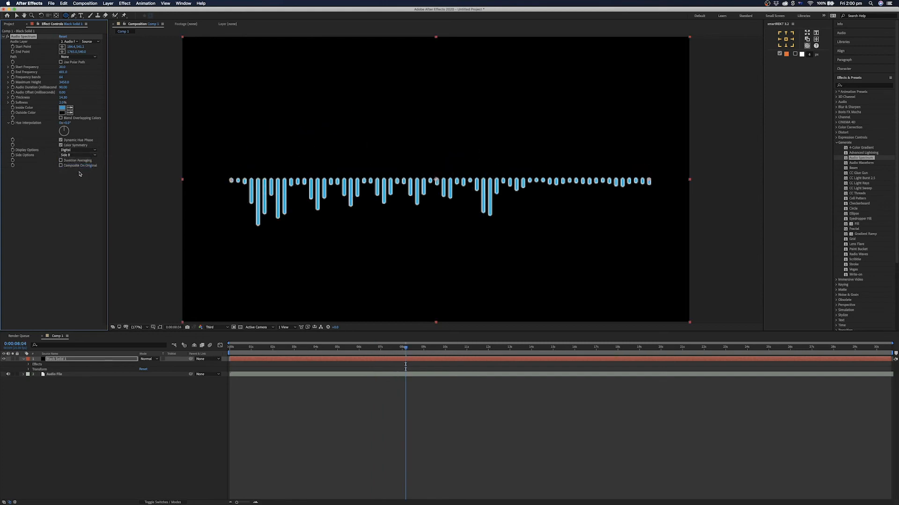
pyautogui.click(77, 155)
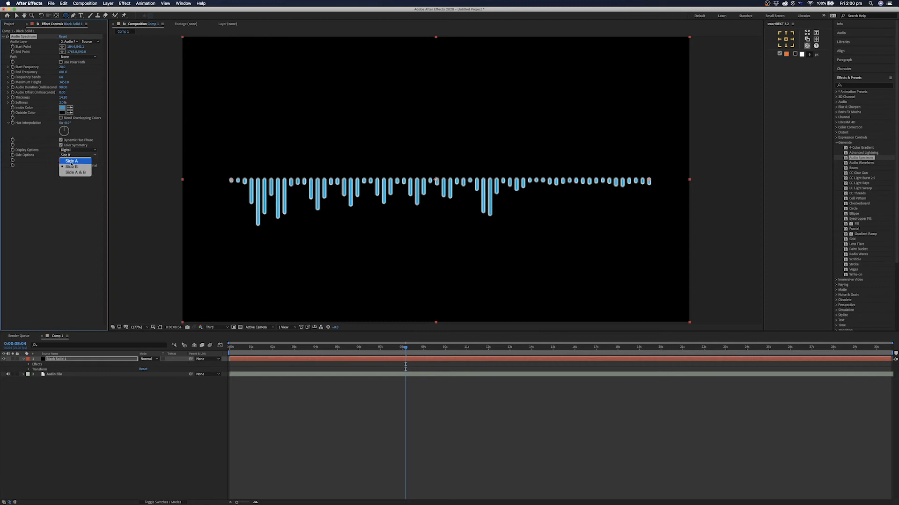
pyautogui.click(73, 173)
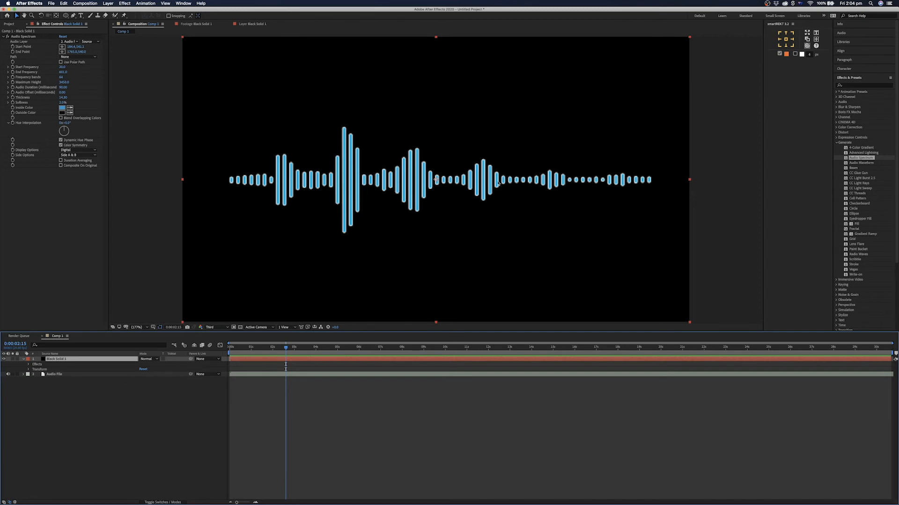
# - Draw a circular mask near the centre of the black solid and set Mask 1 as the Audio Spectrum's Path
pyautogui.click(71, 201)
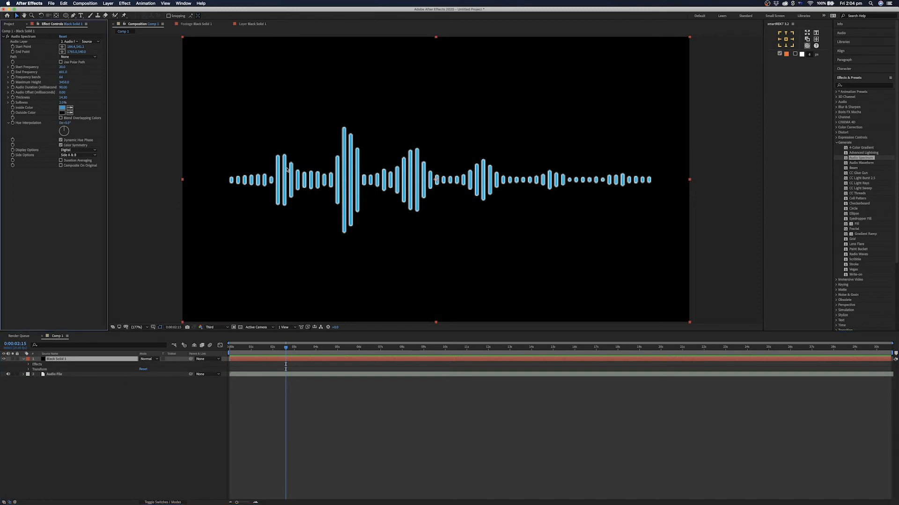
pyautogui.click(53, 37)
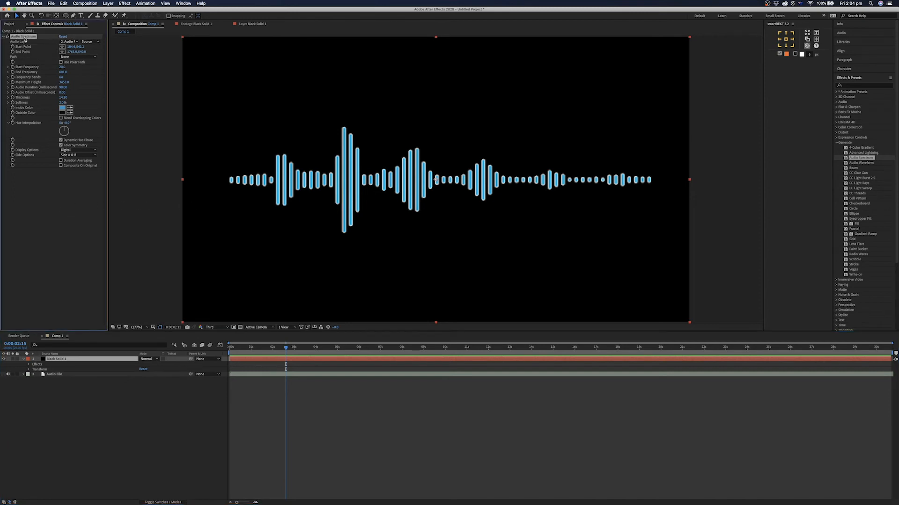
pyautogui.click(66, 16)
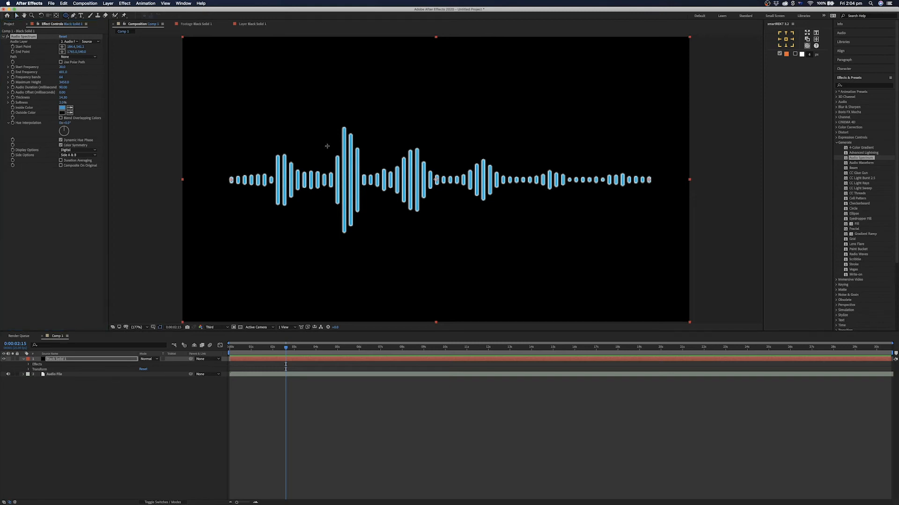
pyautogui.moveTo(373, 110); pyautogui.dragTo(507, 227)
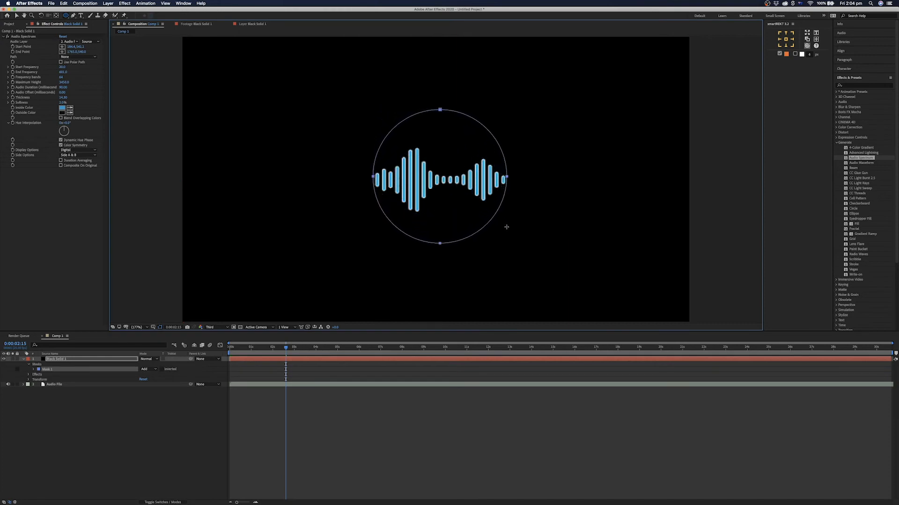
pyautogui.click(77, 57)
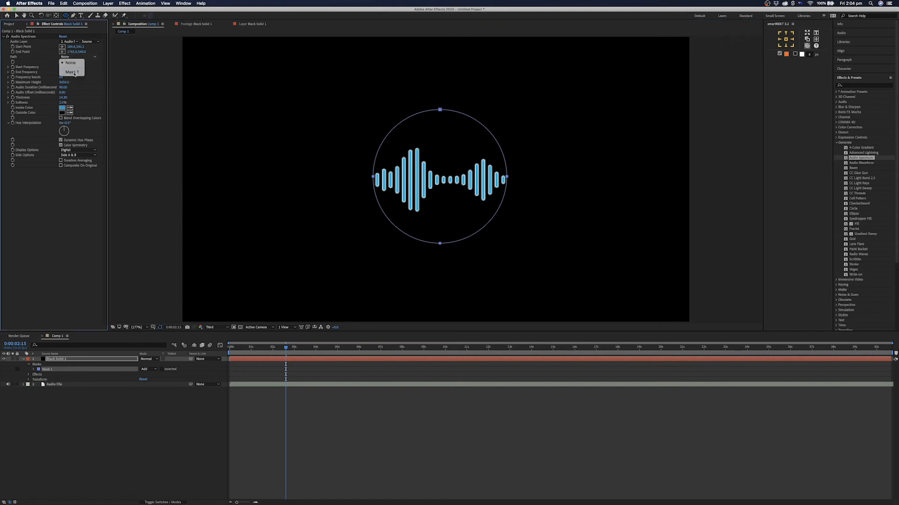
pyautogui.click(74, 73)
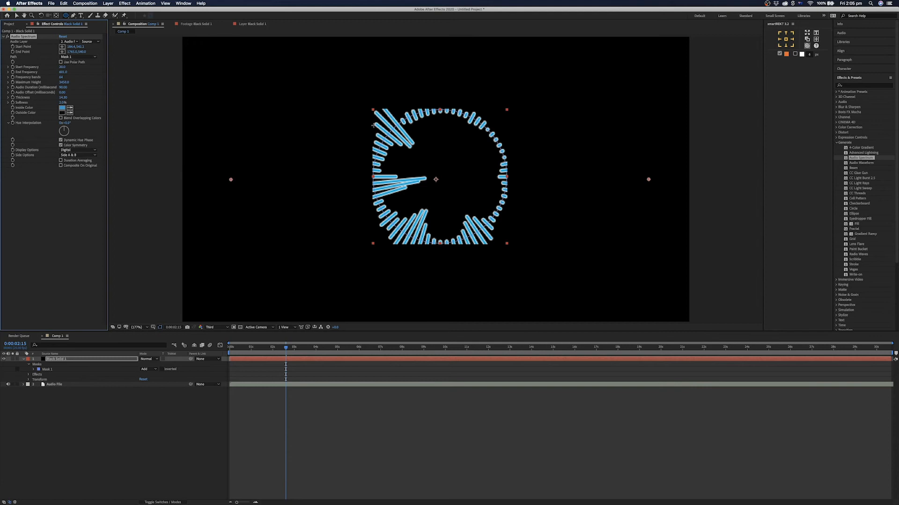
# - Greatly increase Mask 1's Mask Expansion so the circular spectrum's bars are not clipped
pyautogui.click(33, 369)
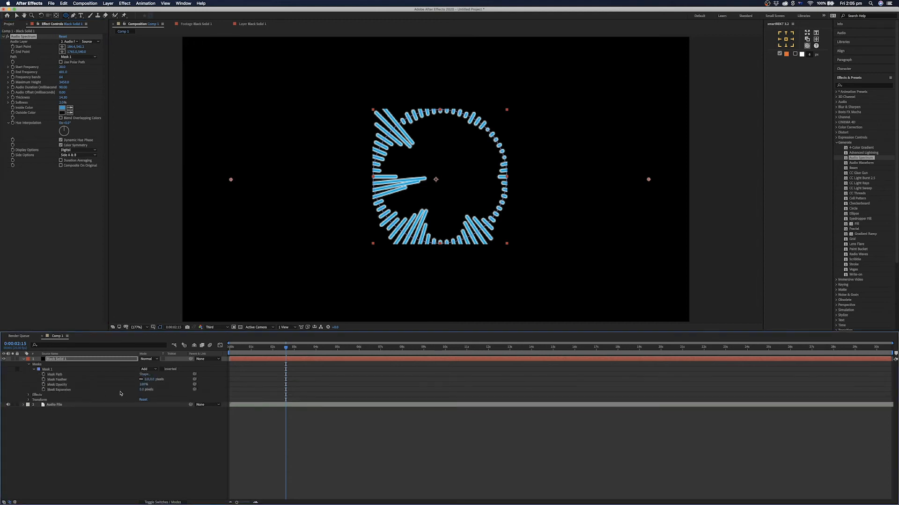
pyautogui.moveTo(142, 389); pyautogui.dragTo(234, 389)
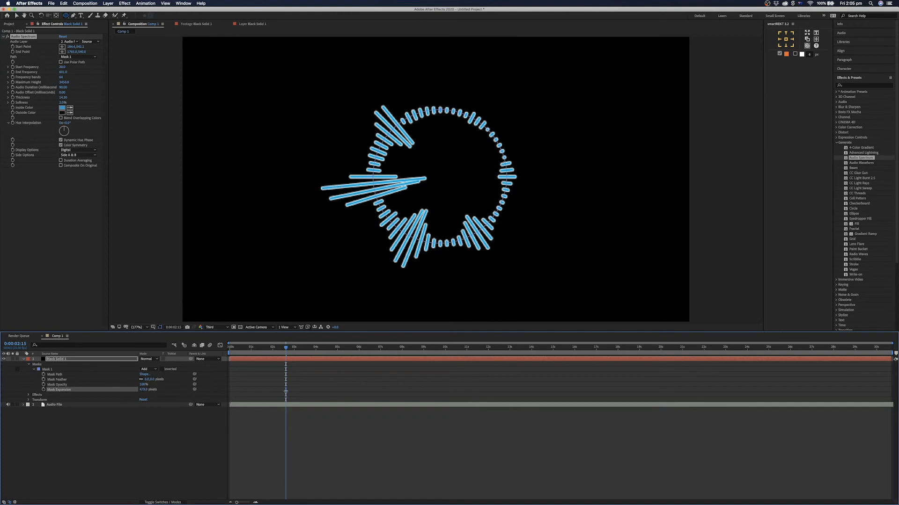
pyautogui.moveTo(325, 390); pyautogui.dragTo(326, 391)
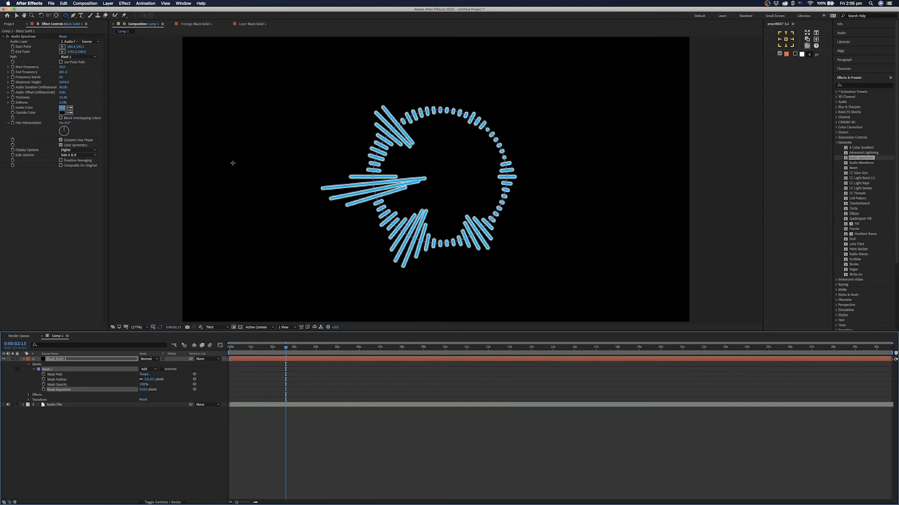
# - Raise the circular spectrum's Frequency Bands to about 1050 so the bars merge into a solid shape
pyautogui.click(82, 129)
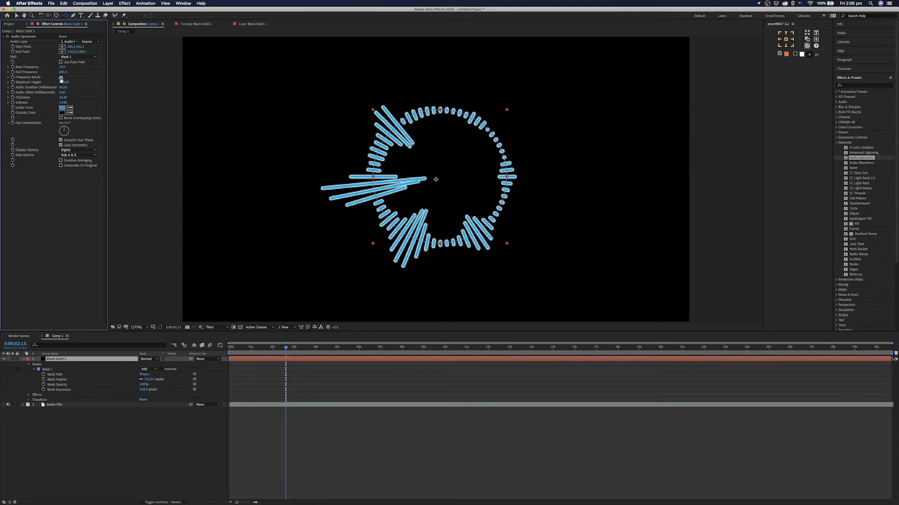
pyautogui.moveTo(60, 78); pyautogui.dragTo(353, 80)
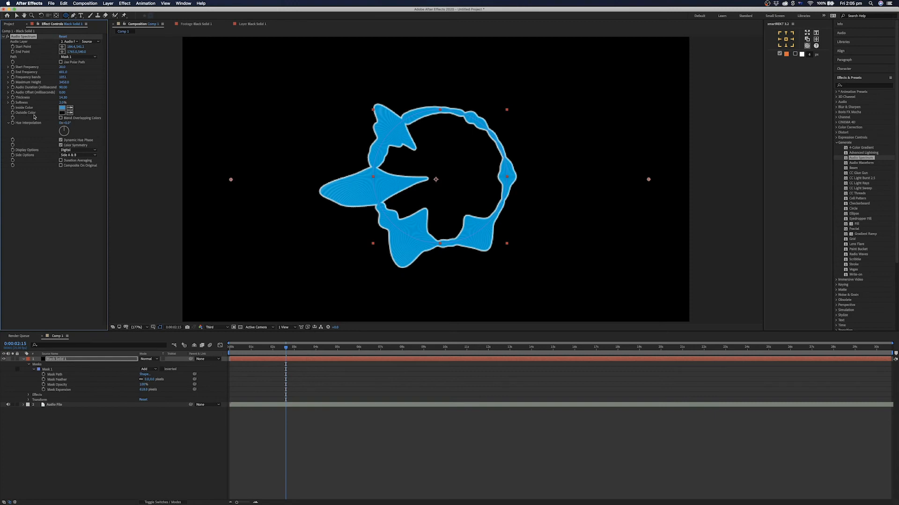
# - Match the spectrum's Outside Color to its blue Inside Color and preview the animation
pyautogui.click(69, 114)
pyautogui.click(62, 109)
pyautogui.click(49, 184)
pyautogui.press('space')
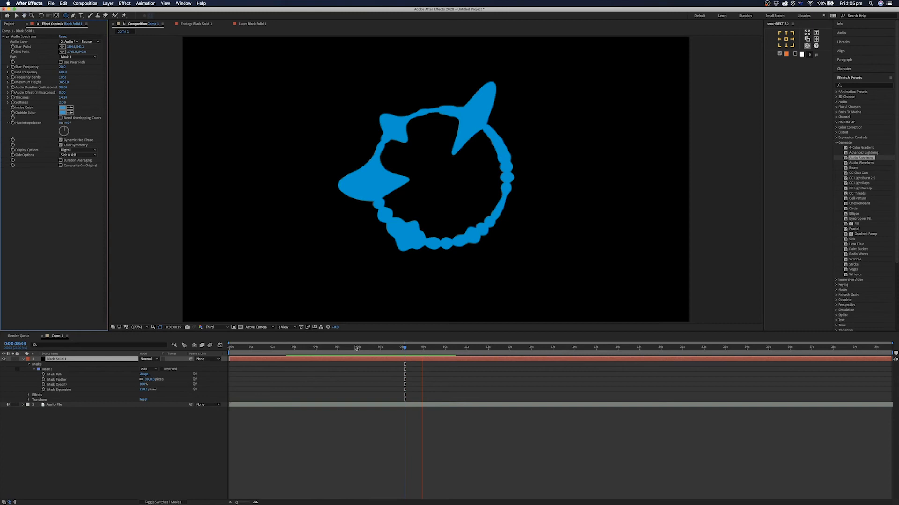
pyautogui.press('space')
pyautogui.press('Home')
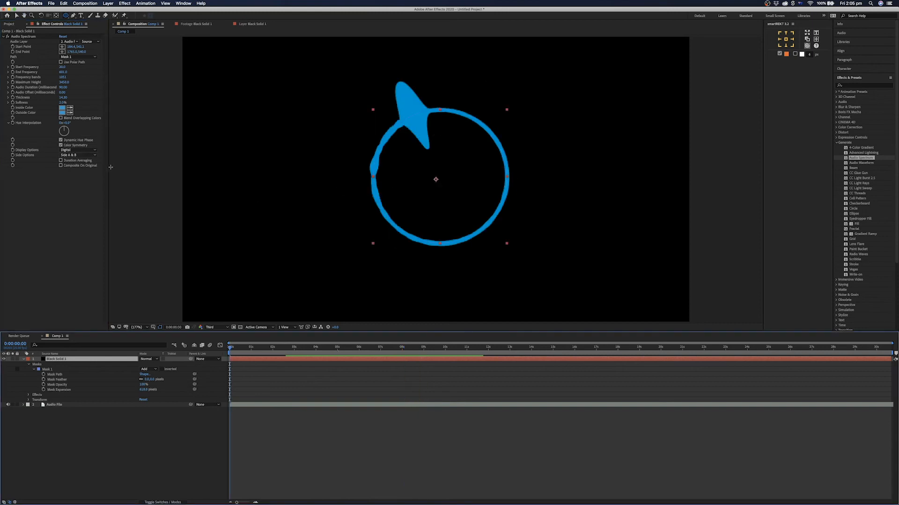
# - Set the circular spectrum's Side Options to Side B and preview it from the beginning
pyautogui.click(84, 154)
pyautogui.click(78, 168)
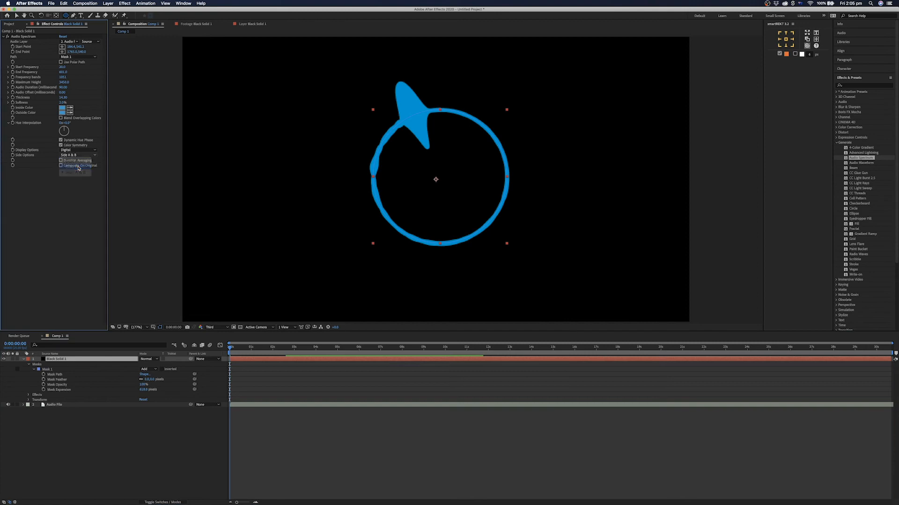
pyautogui.press('space')
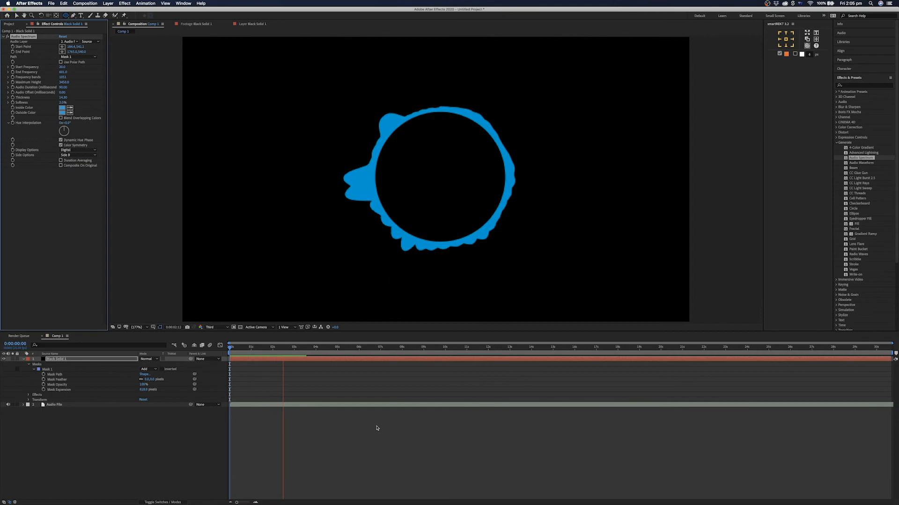
pyautogui.press('space')
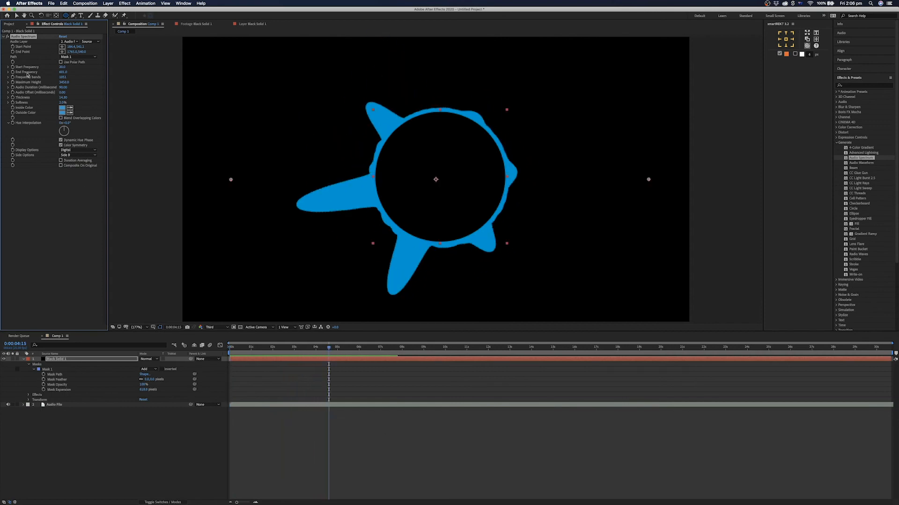
# - Raise the spectrum's End Frequency to about 1200 and its Frequency Bands to about 1370, and preview the shape
pyautogui.moveTo(62, 73)
pyautogui.mouseDown()
pyautogui.moveTo(74, 75)
pyautogui.moveTo(57, 75)
pyautogui.mouseUp()
pyautogui.press('space')
pyautogui.press('space')
pyautogui.press('space')
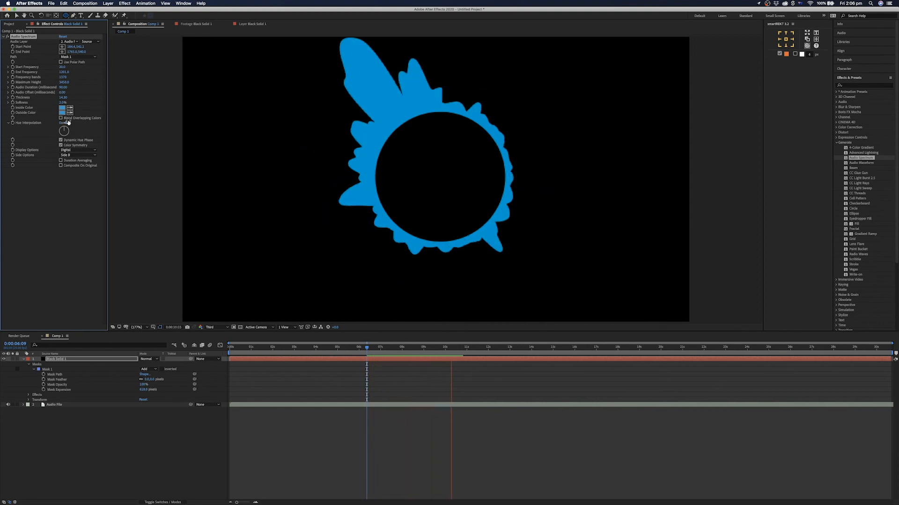
# - Set the spectrum's Hue Interpolation to about 85° for a colour gradient around the circle and preview it
pyautogui.moveTo(67, 124); pyautogui.dragTo(94, 123)
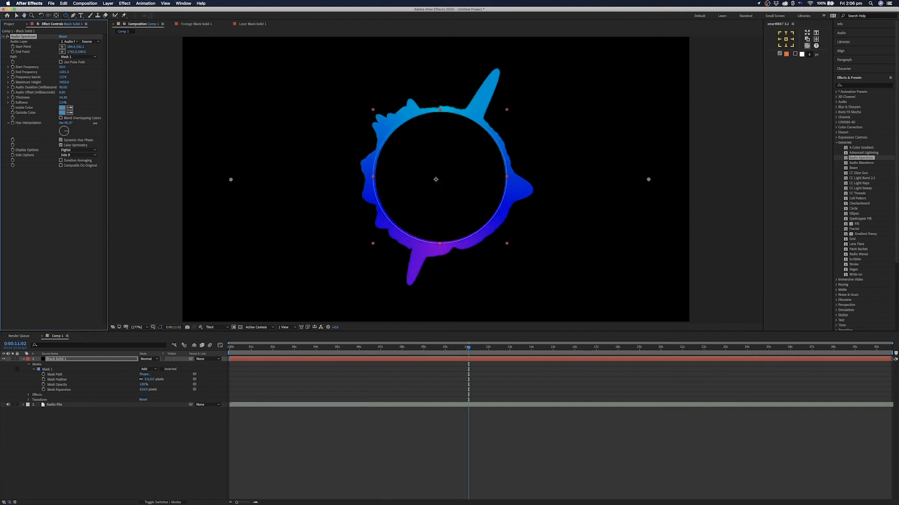
pyautogui.press('space')
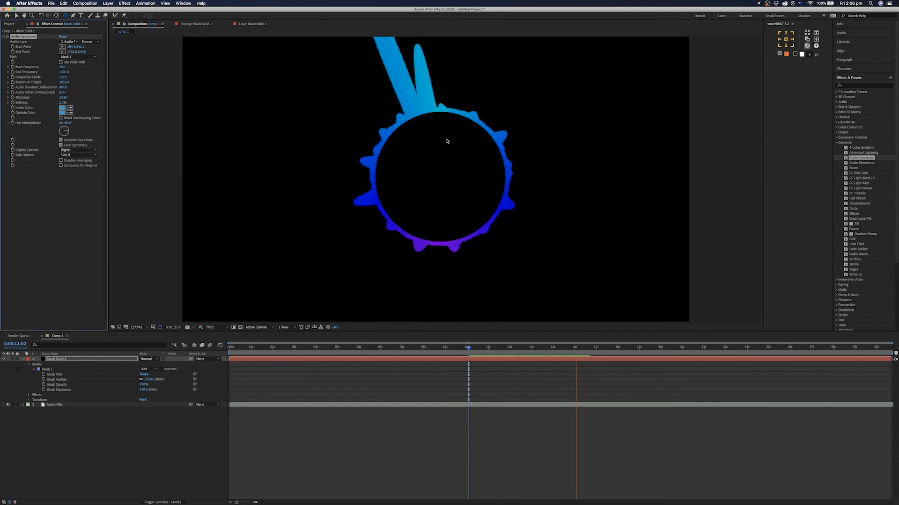
pyautogui.press('space')
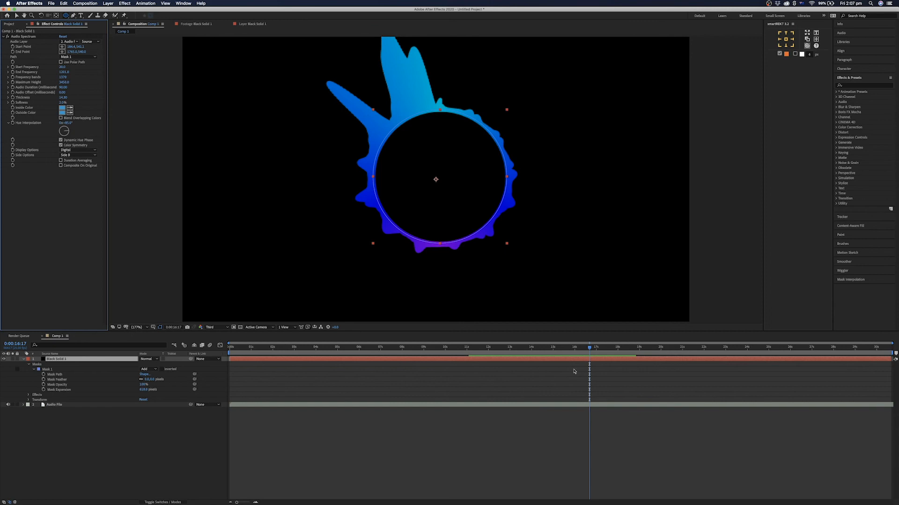
# - Lower the spectrum's Maximum Height to about 1420 at a frame with tall peaks and preview it
pyautogui.moveTo(588, 348); pyautogui.dragTo(584, 349)
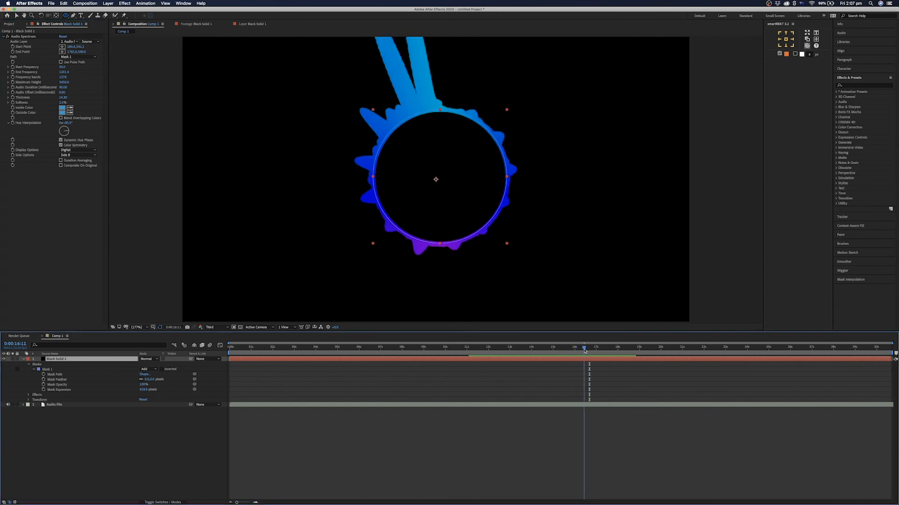
pyautogui.moveTo(63, 82); pyautogui.dragTo(12, 93)
pyautogui.press('space')
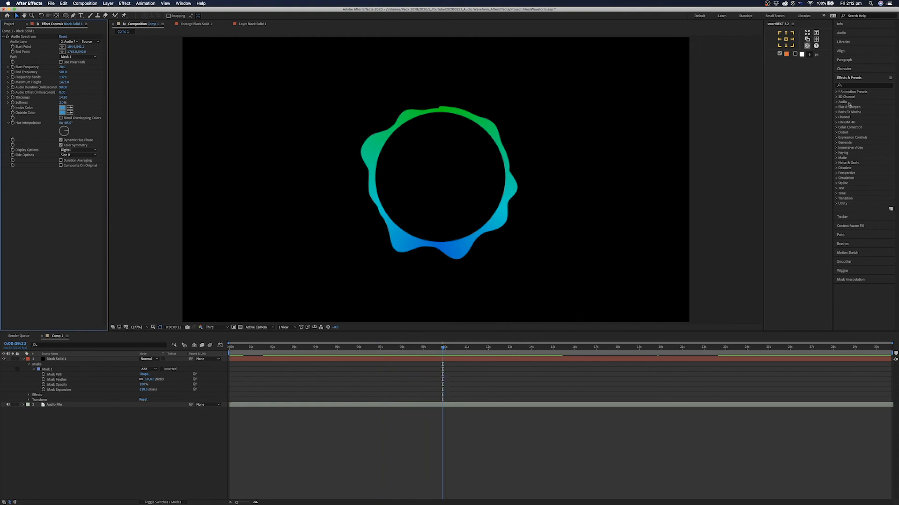
# - Apply the CC Light Burst 2.5 effect to the black solid and preview the glowing spectrum
pyautogui.click(837, 144)
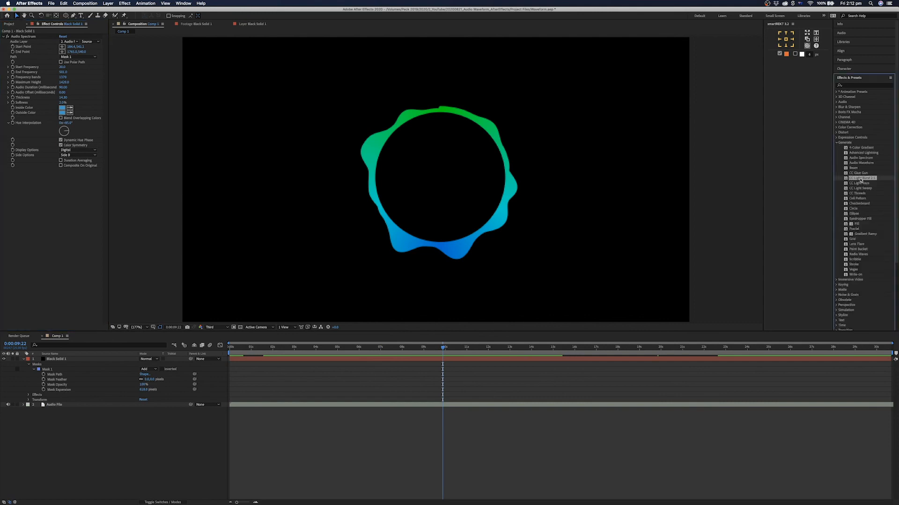
pyautogui.moveTo(861, 179); pyautogui.dragTo(195, 199)
pyautogui.moveTo(54, 196); pyautogui.dragTo(54, 196)
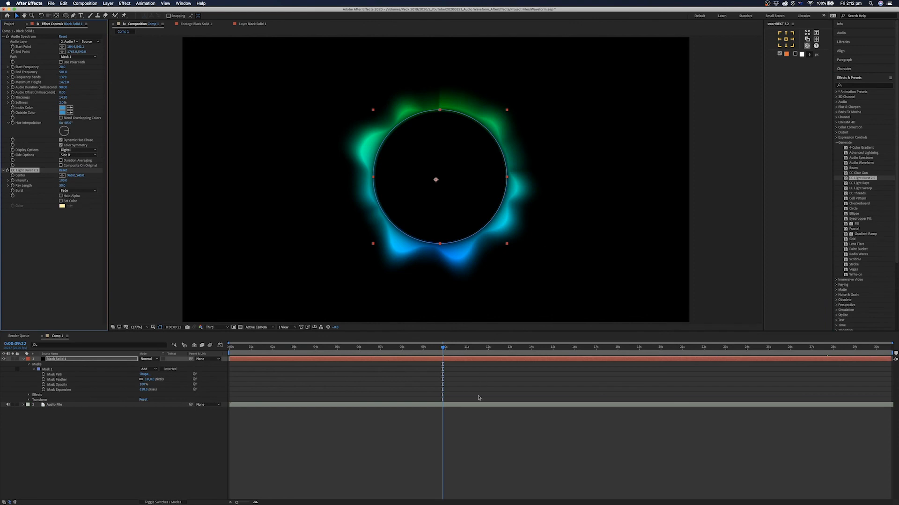
pyautogui.press('space')
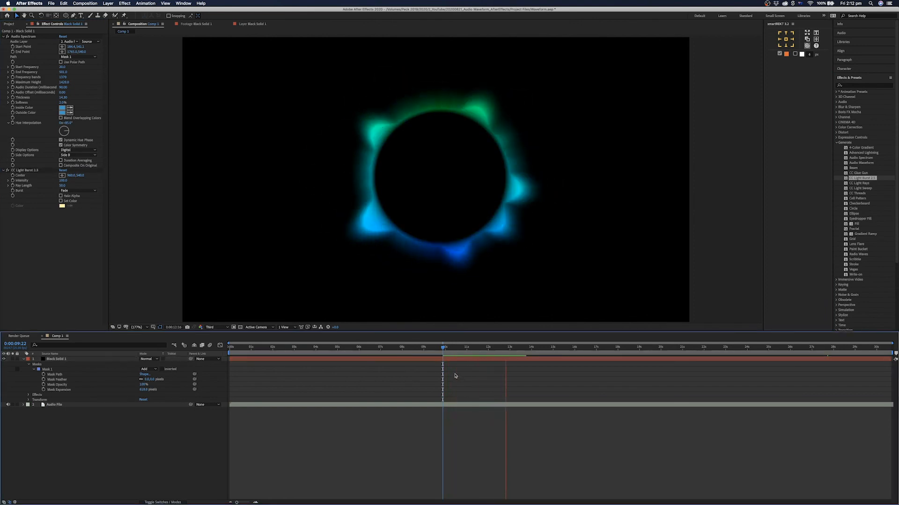
pyautogui.press('space')
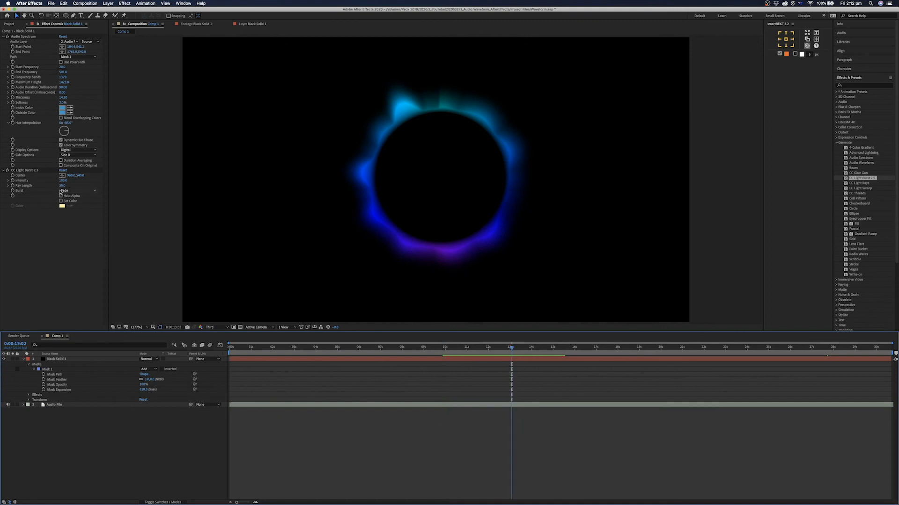
# - Greatly raise the CC Light Burst Intensity and lengthen its Ray Length to about 120, previewing the result
pyautogui.moveTo(62, 183); pyautogui.dragTo(117, 181)
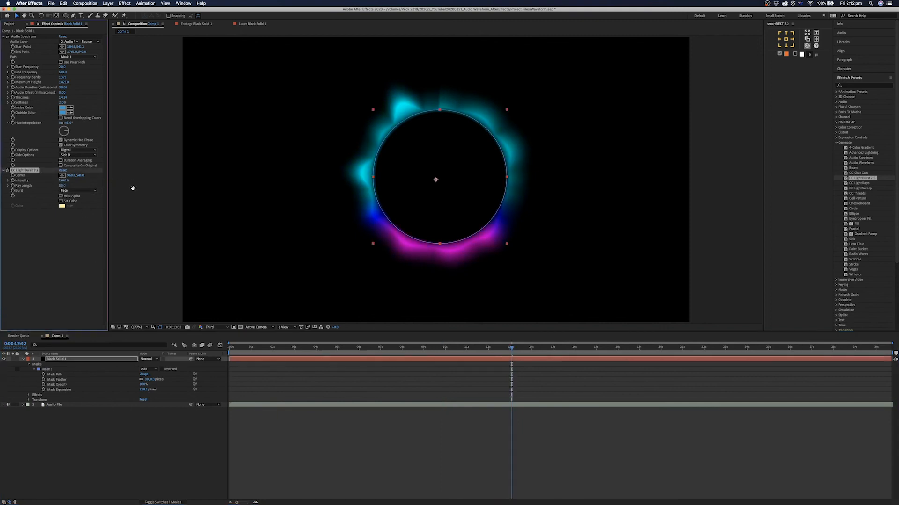
pyautogui.press('space')
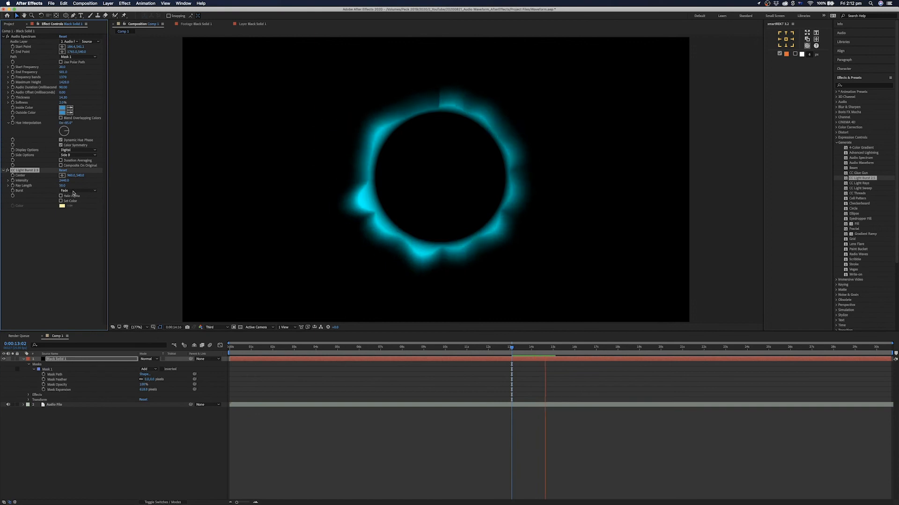
pyautogui.moveTo(64, 187); pyautogui.dragTo(84, 186)
pyautogui.press('space')
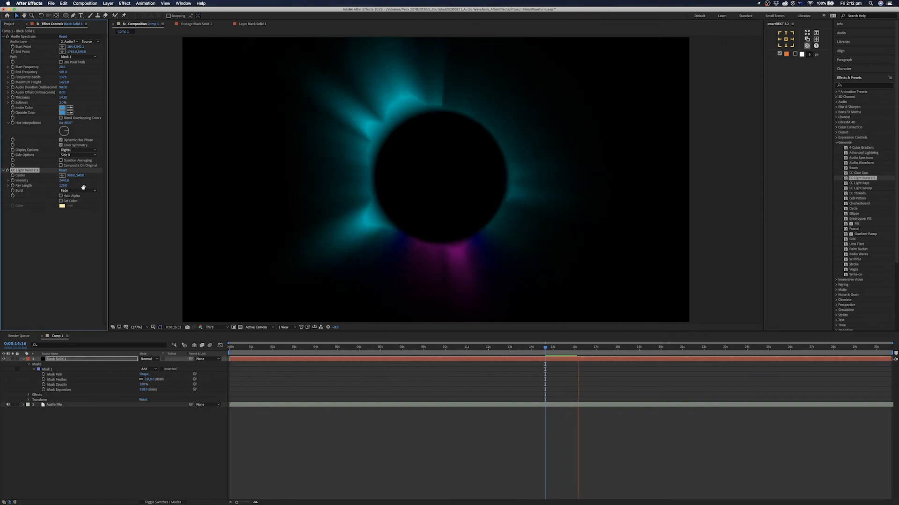
# - Reduce the CC Light Burst Ray Length to about 42 and preview the animation from near the start
pyautogui.moveTo(68, 187); pyautogui.dragTo(50, 187)
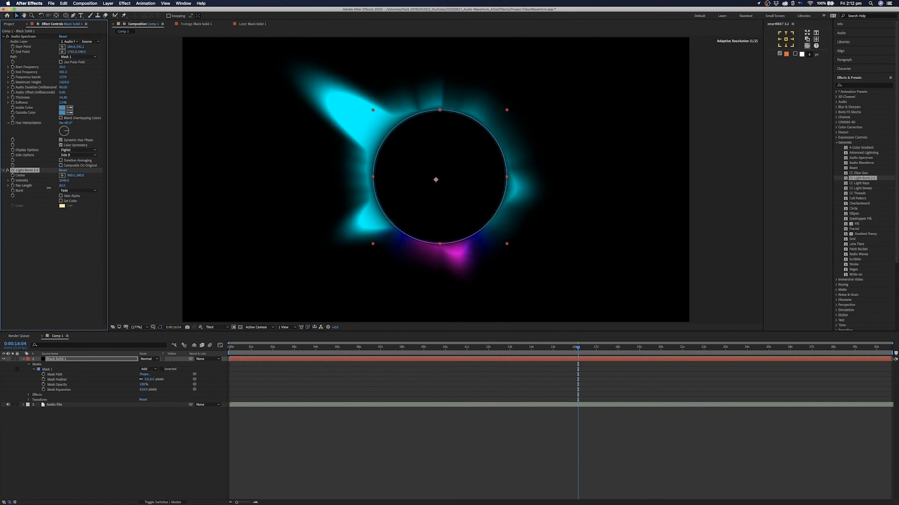
pyautogui.press('space')
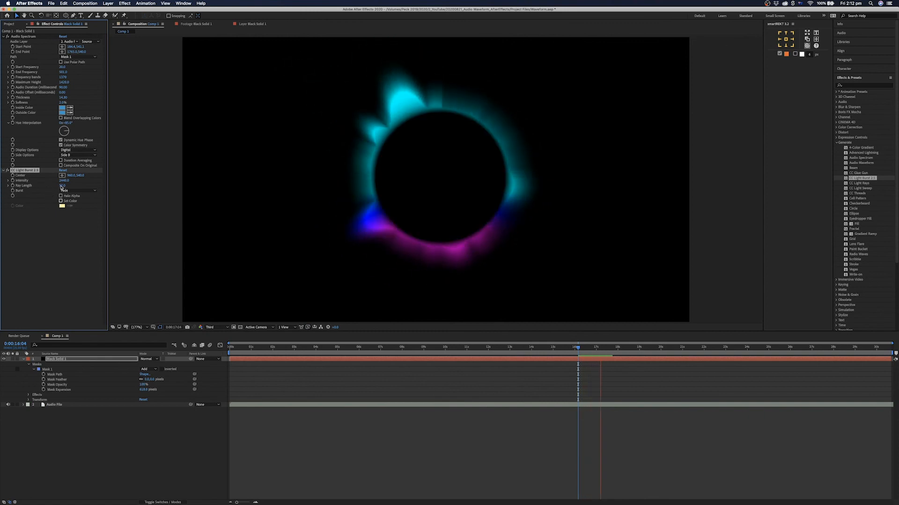
pyautogui.press('Return')
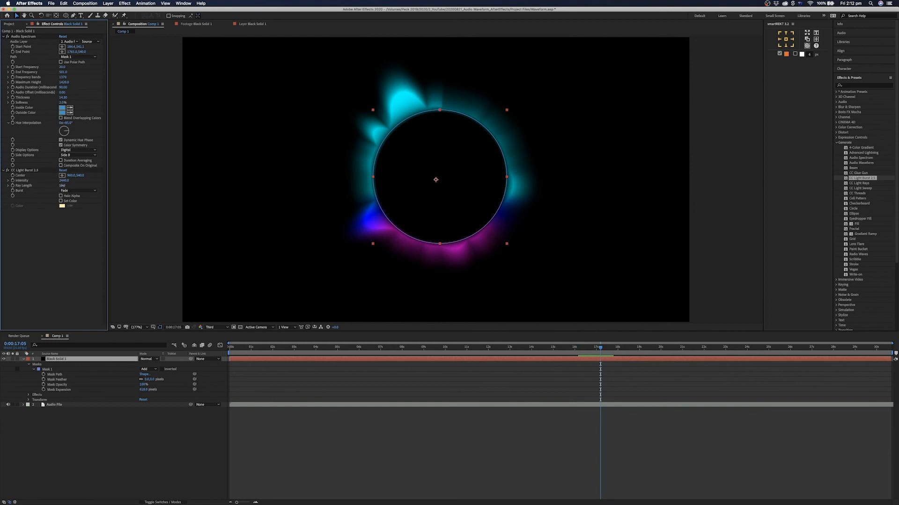
pyautogui.moveTo(63, 185); pyautogui.dragTo(61, 186)
pyautogui.press('space')
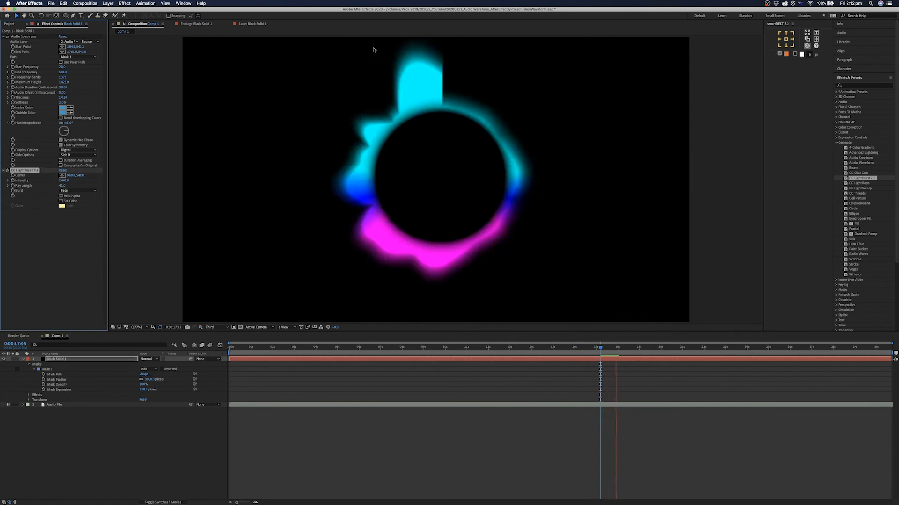
pyautogui.moveTo(309, 348); pyautogui.dragTo(270, 353)
pyautogui.press('space')
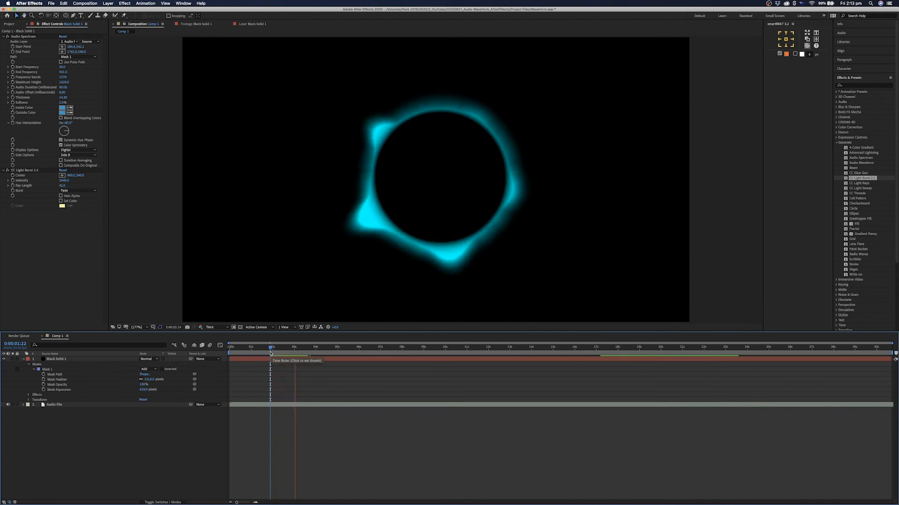